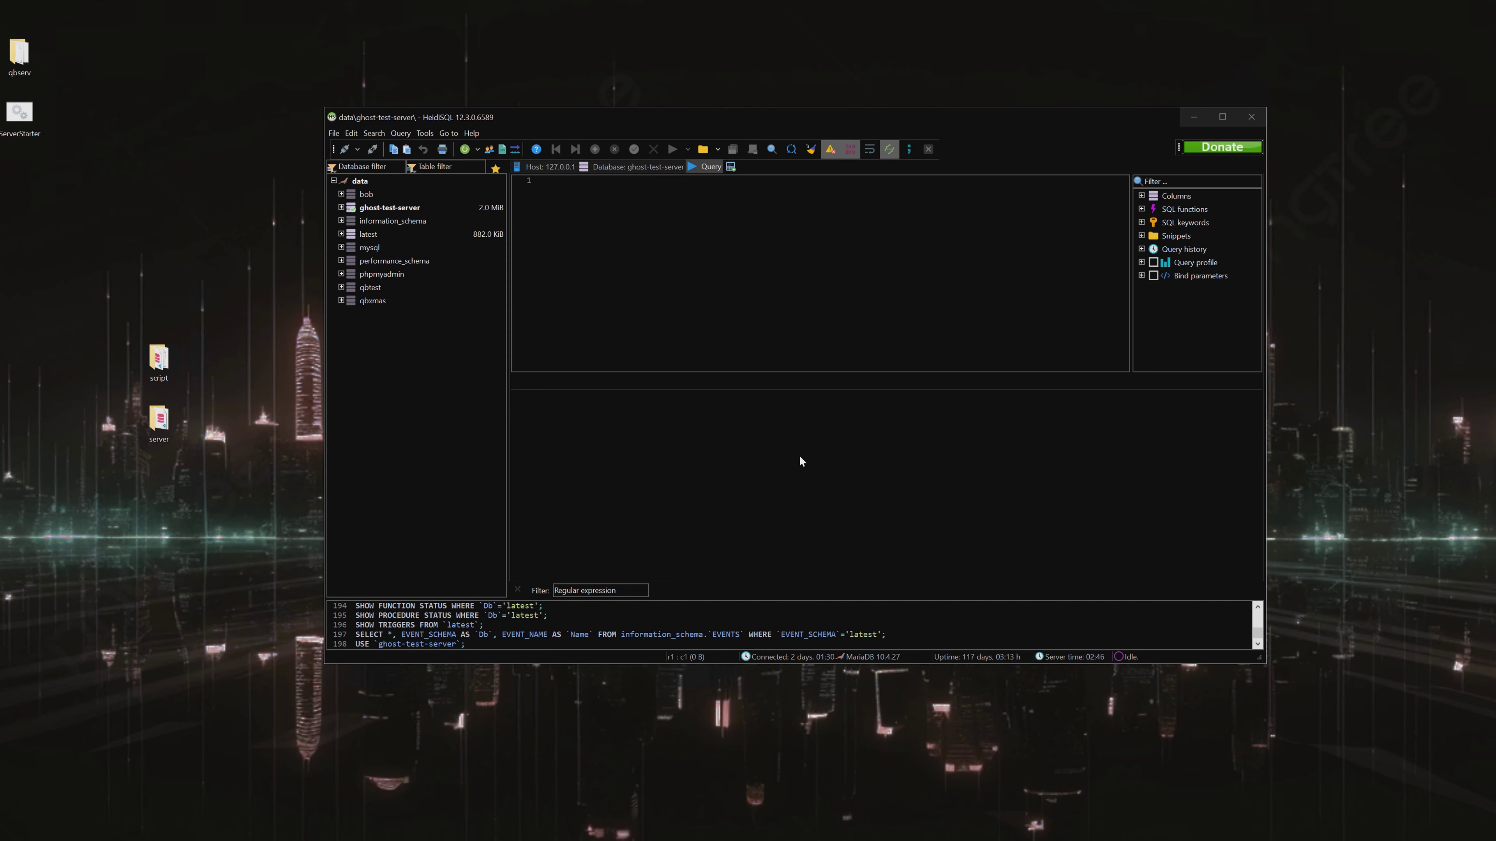
Open the preferences to view the general settings, including the Style Theme, and close them without changes.
left_click_drag(610, 122, 536, 118)
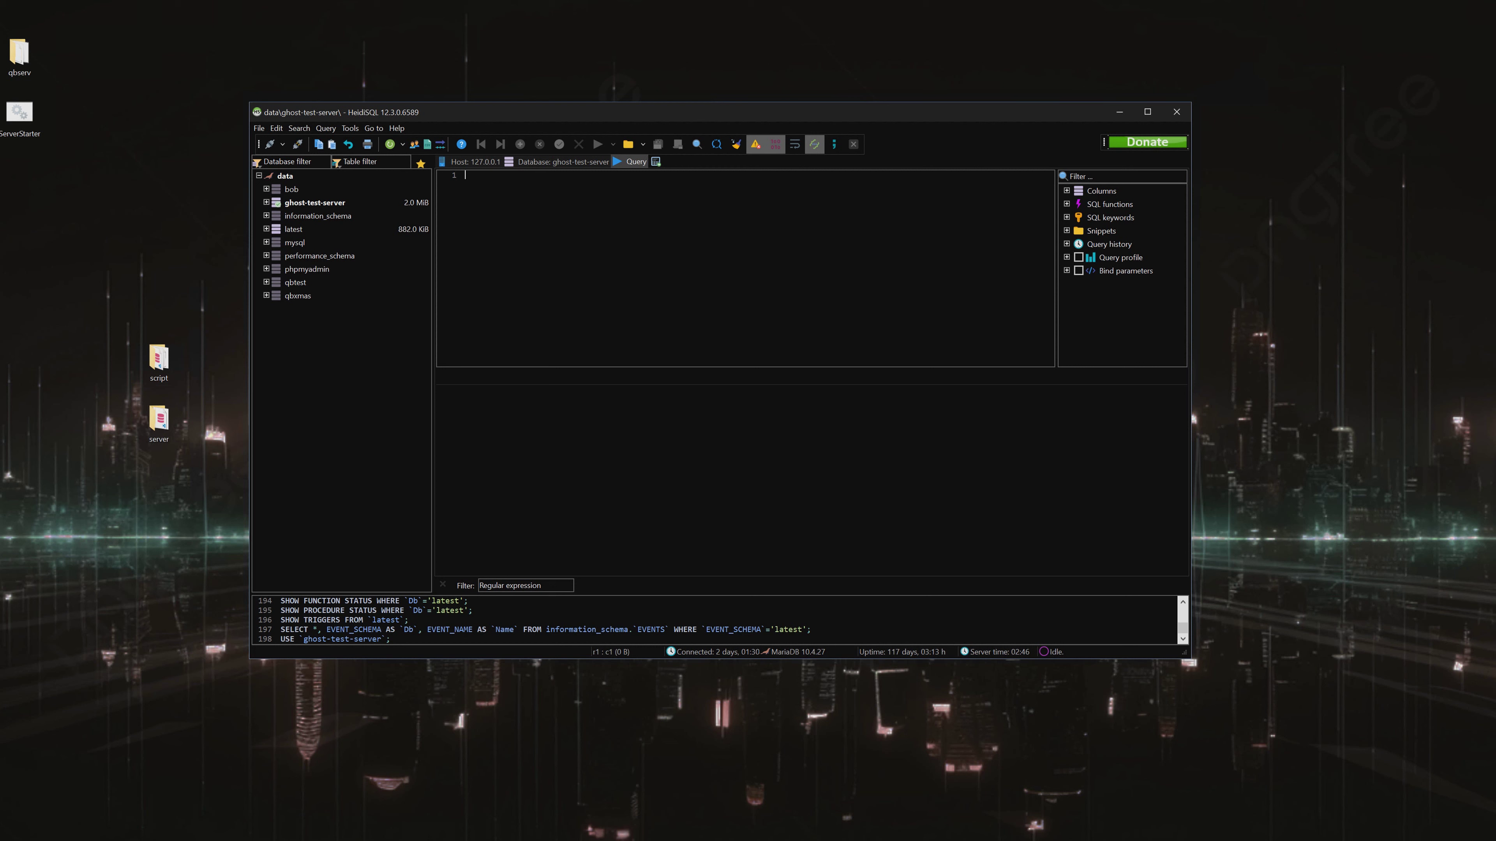
left_click(350, 128)
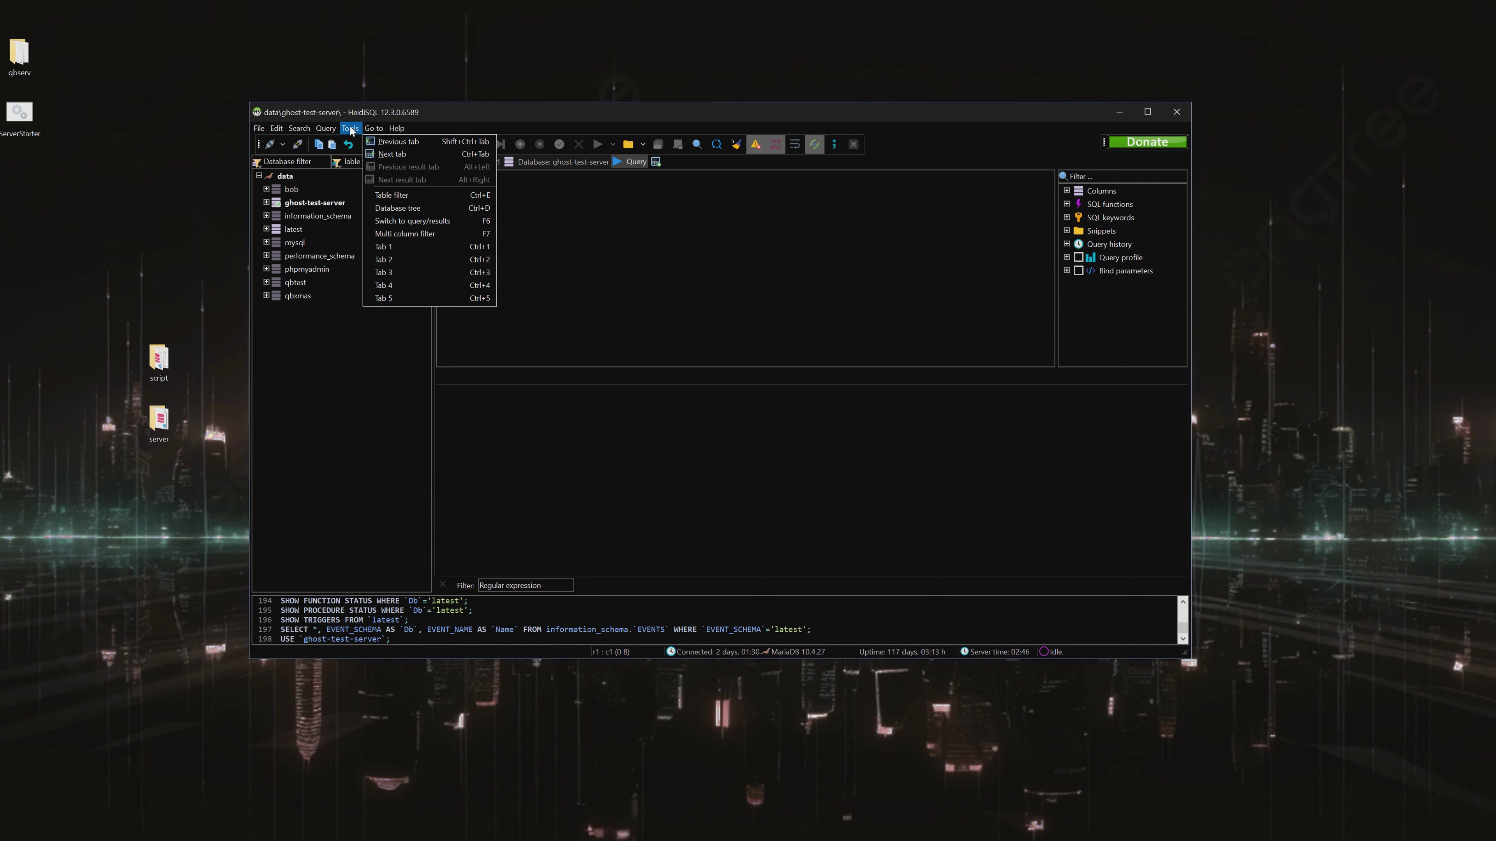
left_click(385, 267)
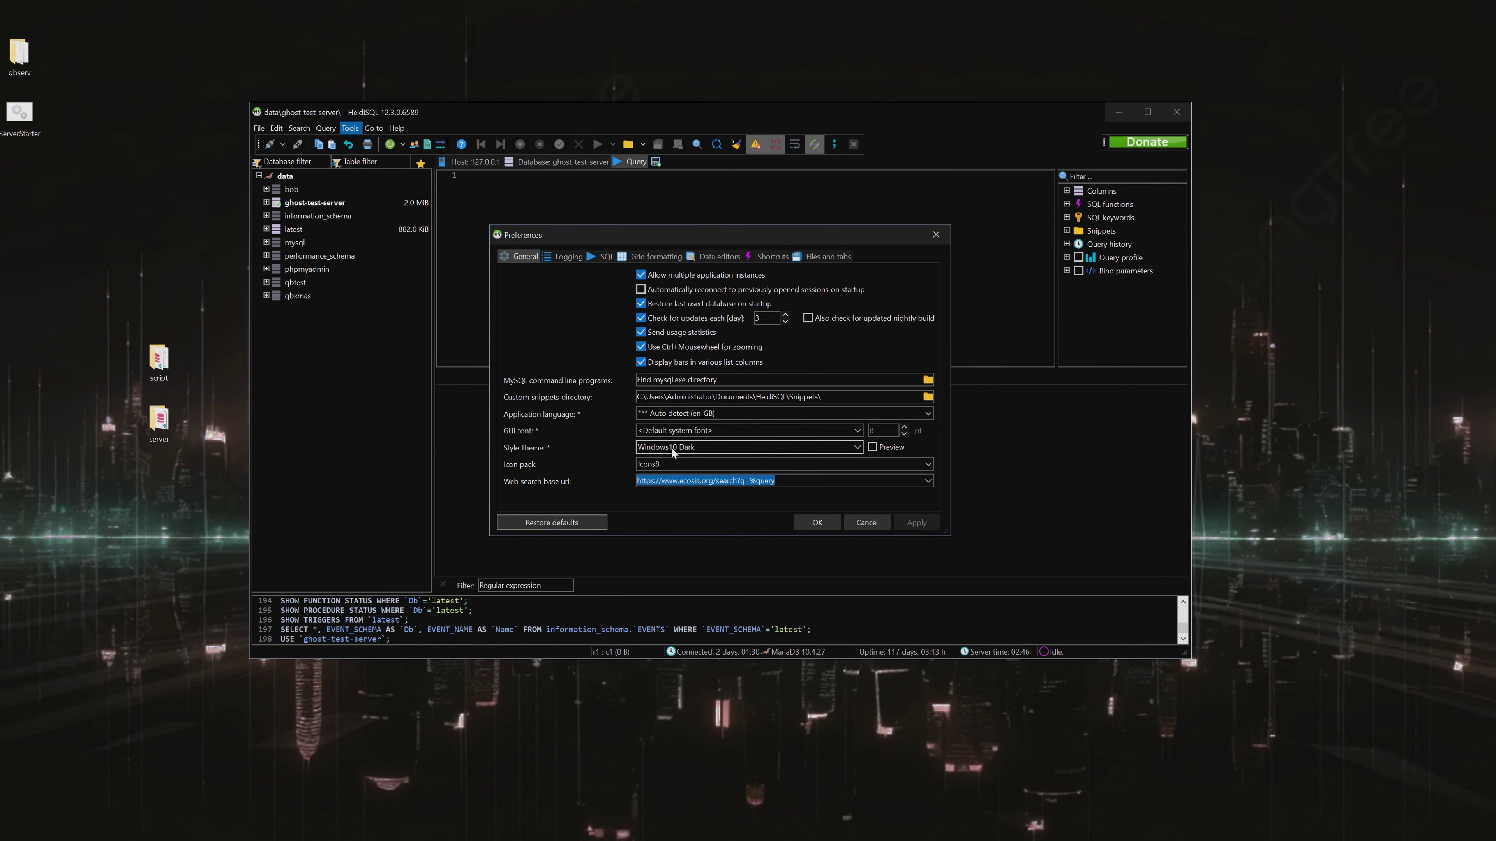
left_click(935, 235)
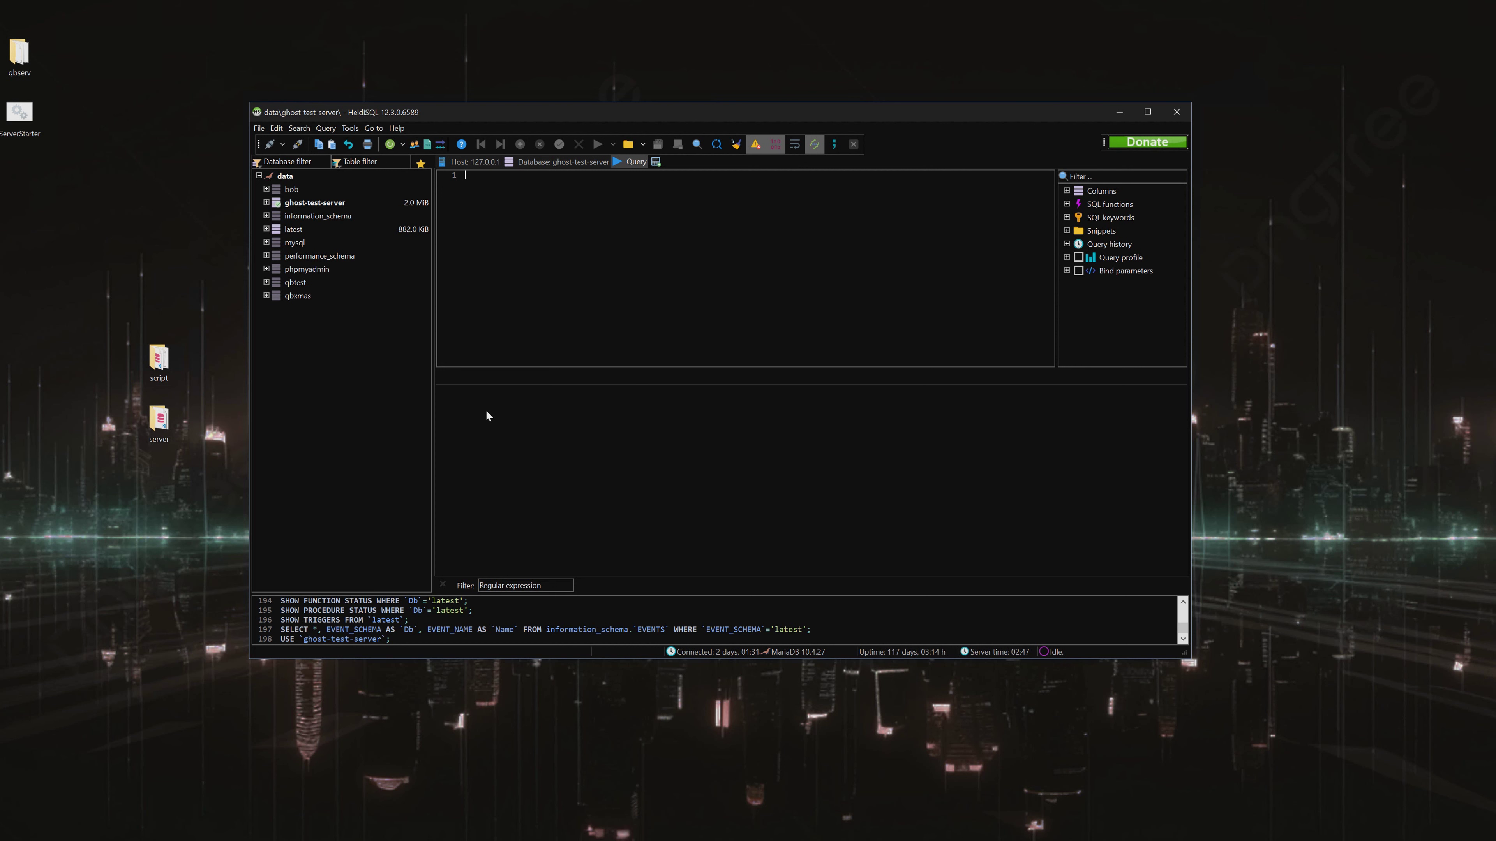
Open the script folder from the desktop and arrange its window and the database client so both are accessible.
double_click(158, 358)
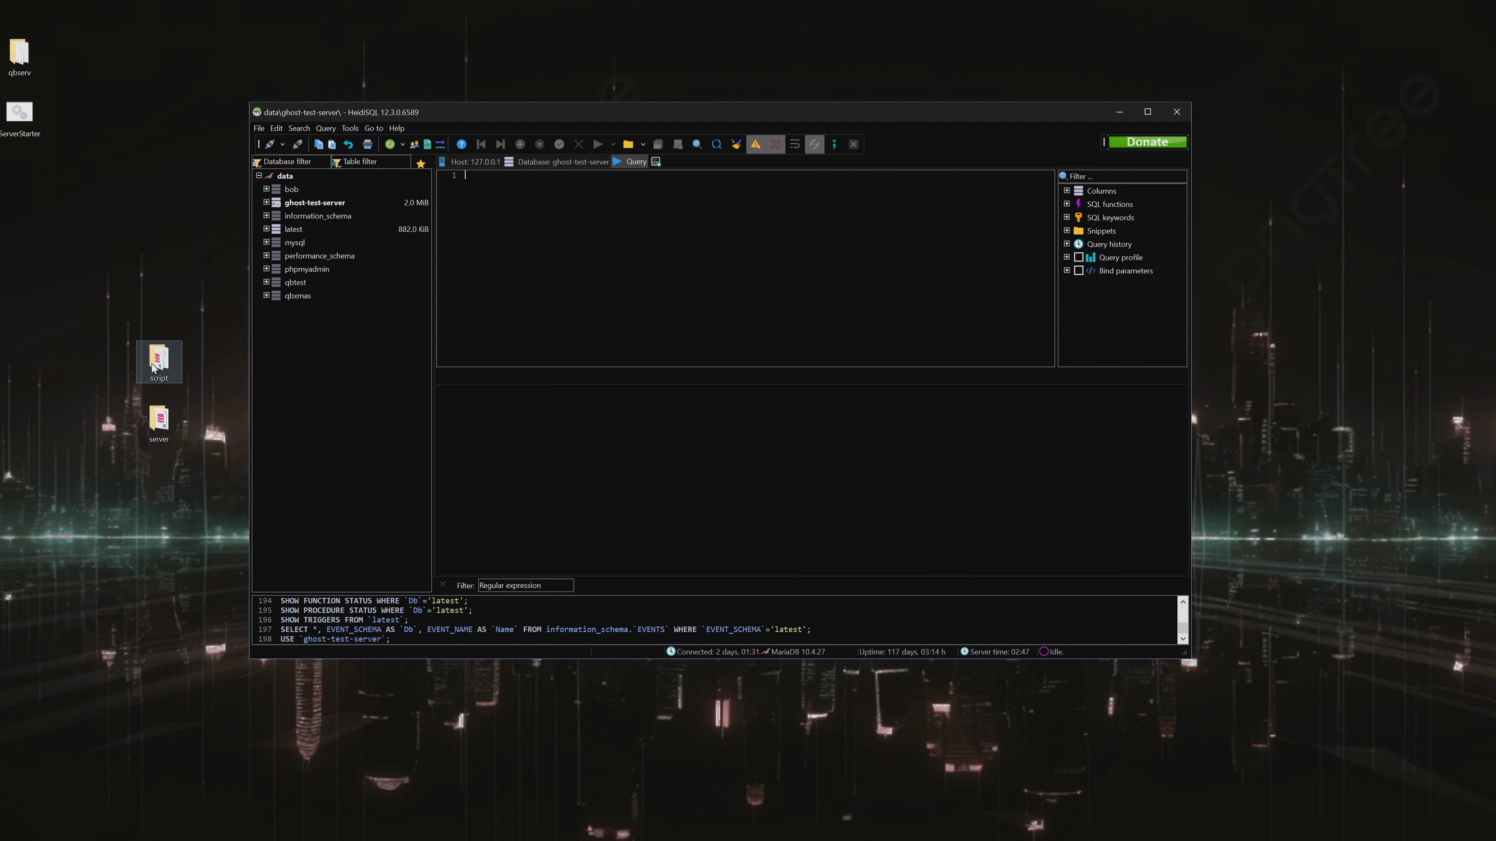
left_click_drag(412, 426, 403, 224)
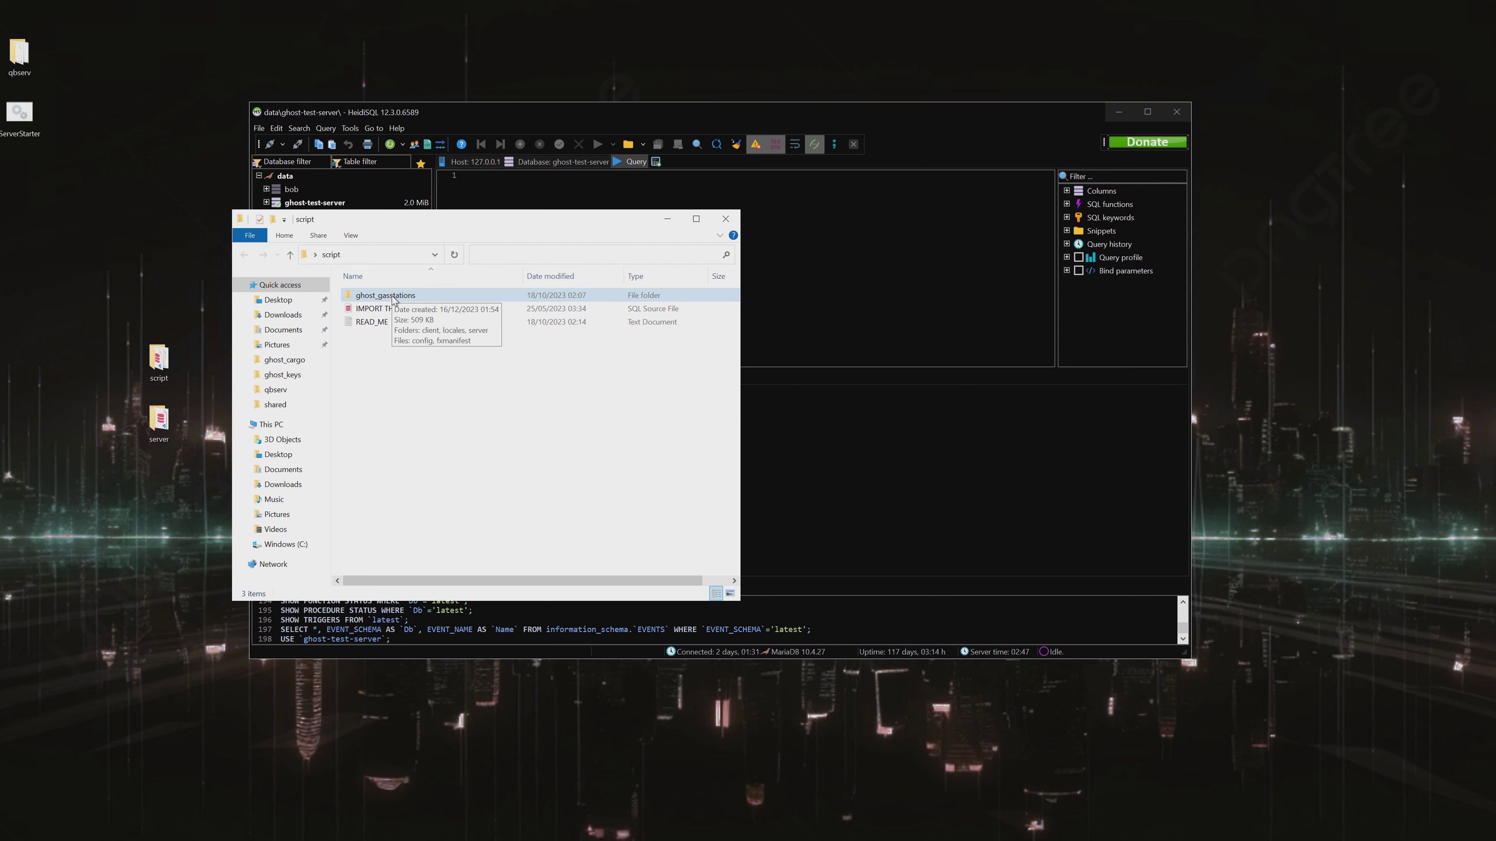
left_click(389, 310)
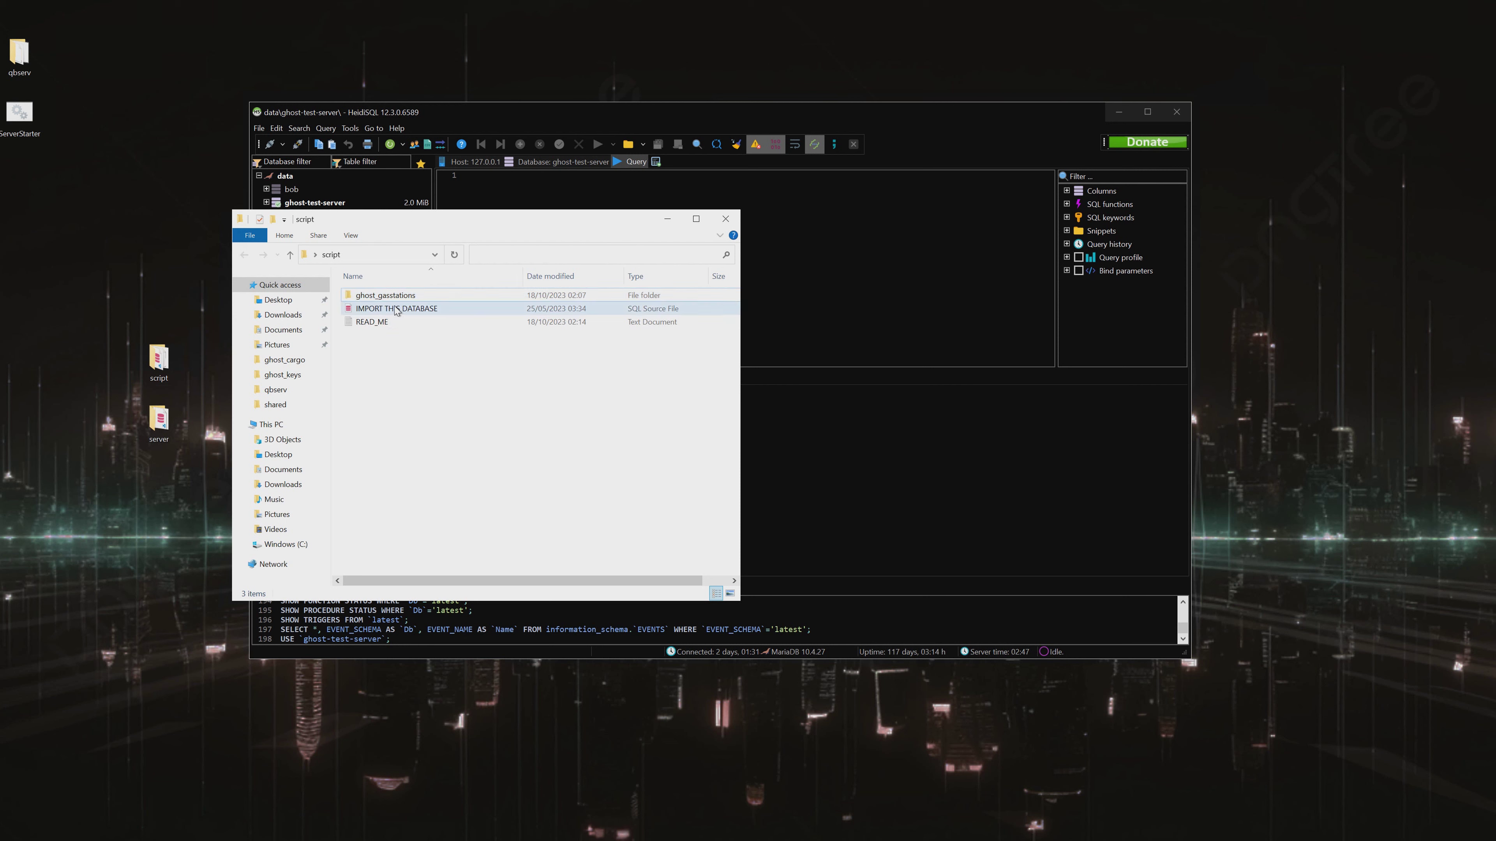
left_click_drag(430, 220, 263, 390)
left_click(158, 297)
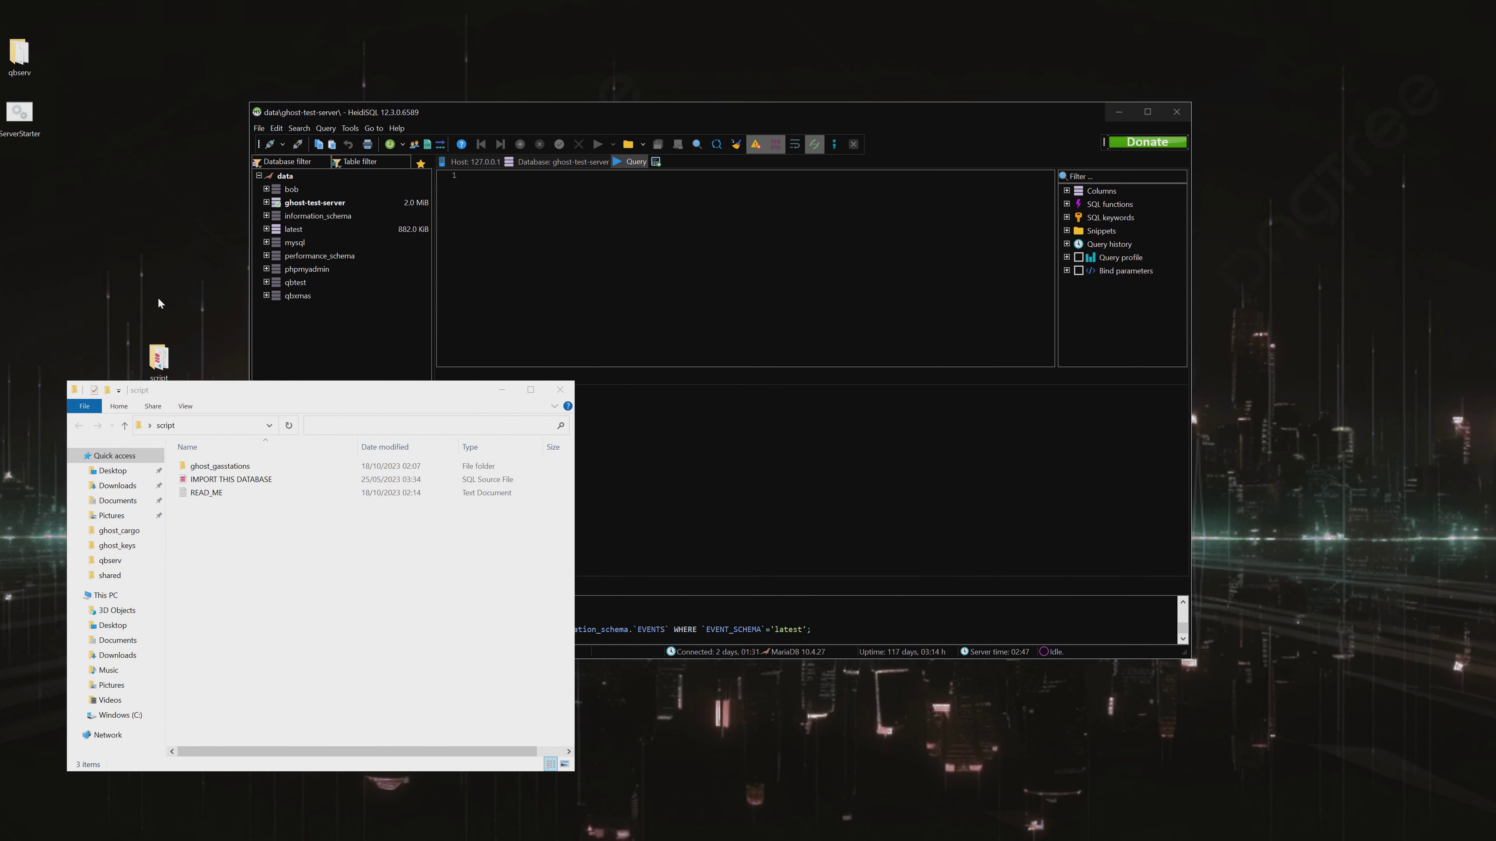
left_click_drag(158, 298, 158, 298)
left_click_drag(695, 105, 707, 80)
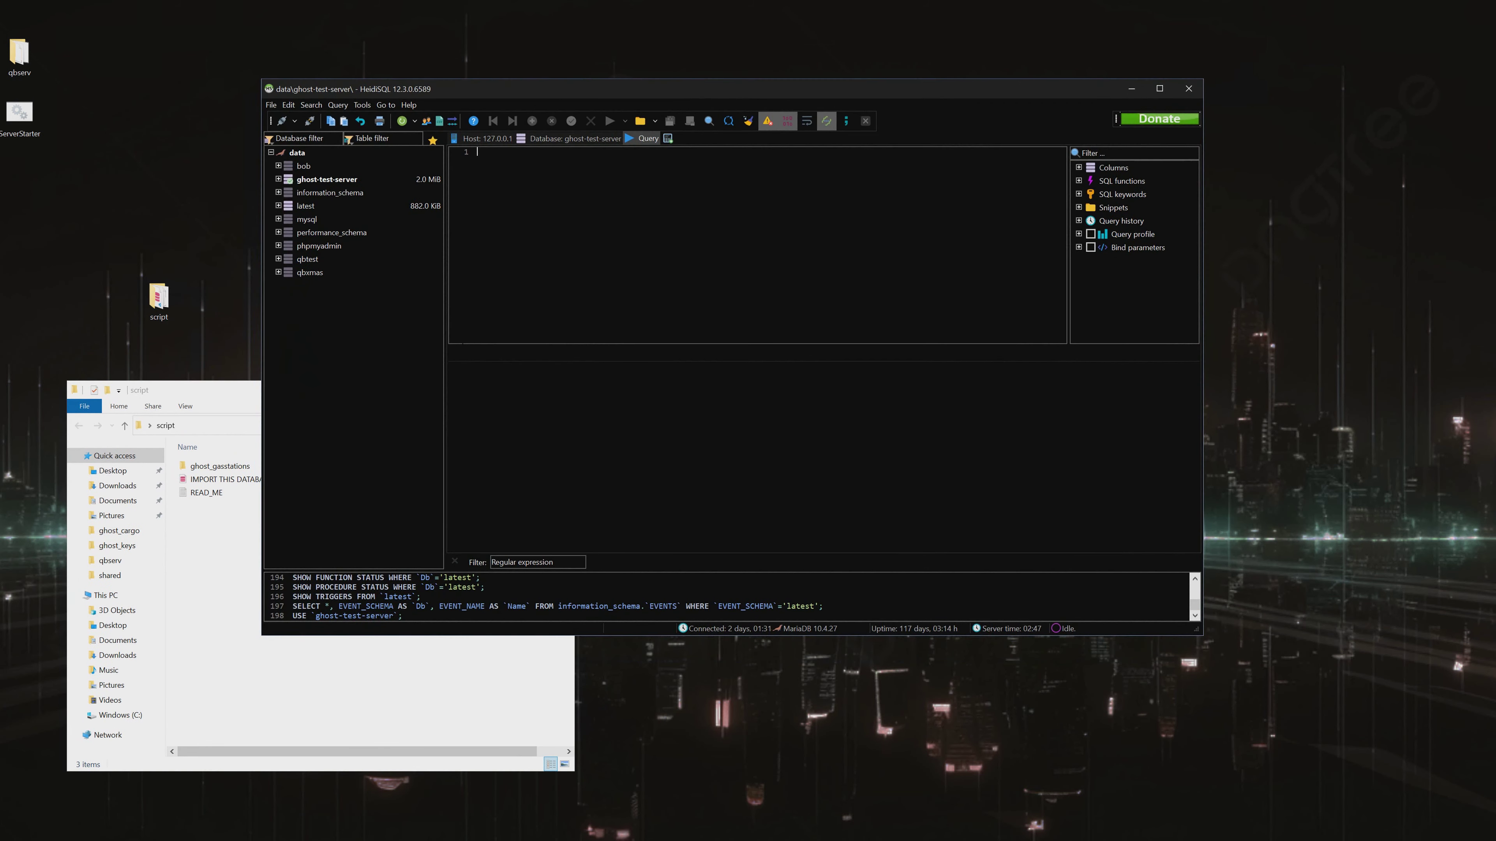
Look inside the ghost_gasstations folder and return to the script folder.
left_click(231, 469)
double_click(231, 469)
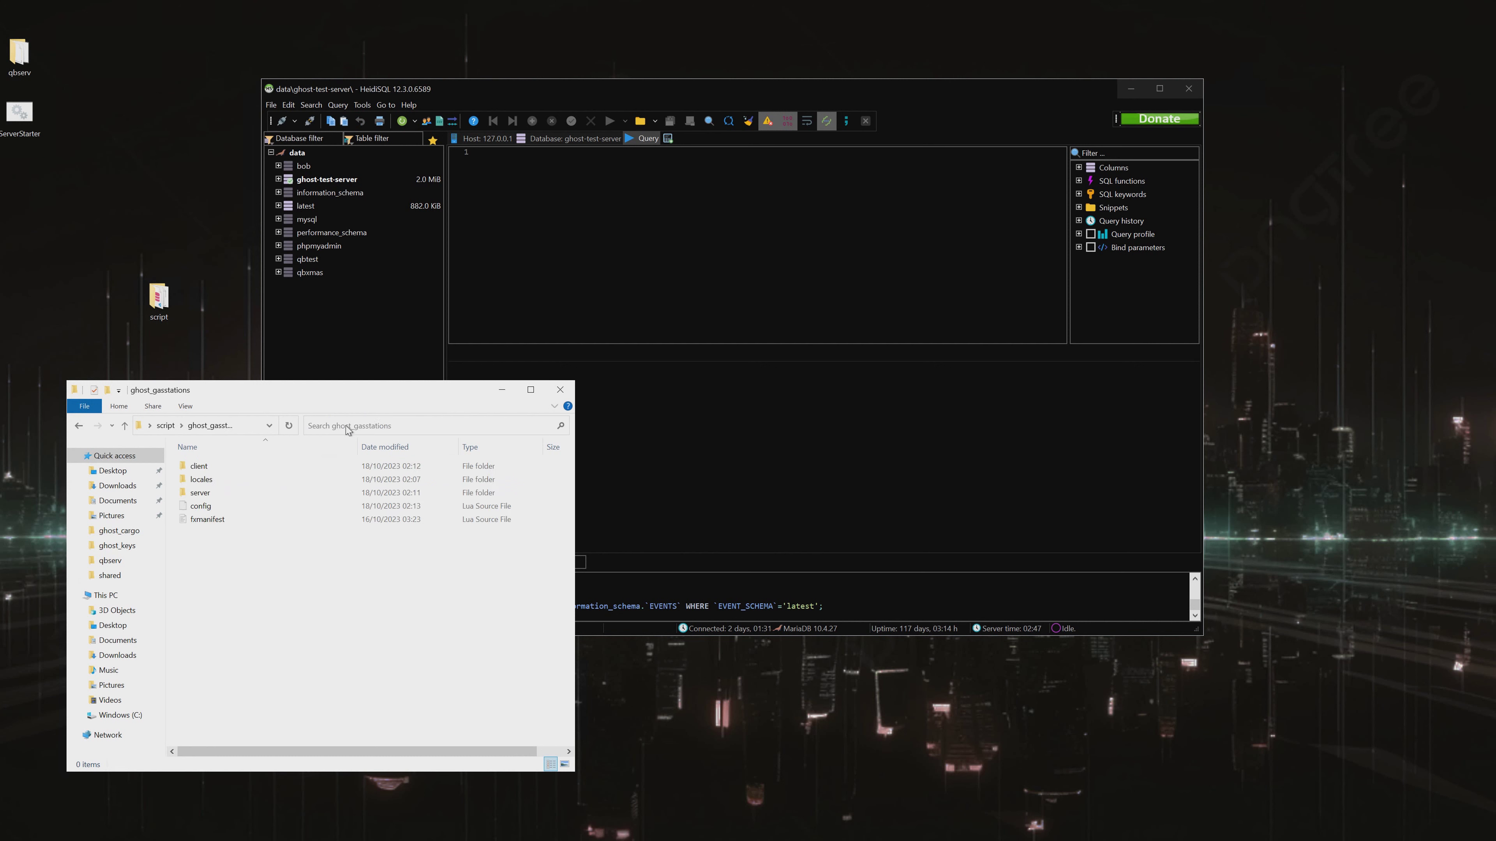
left_click(78, 425)
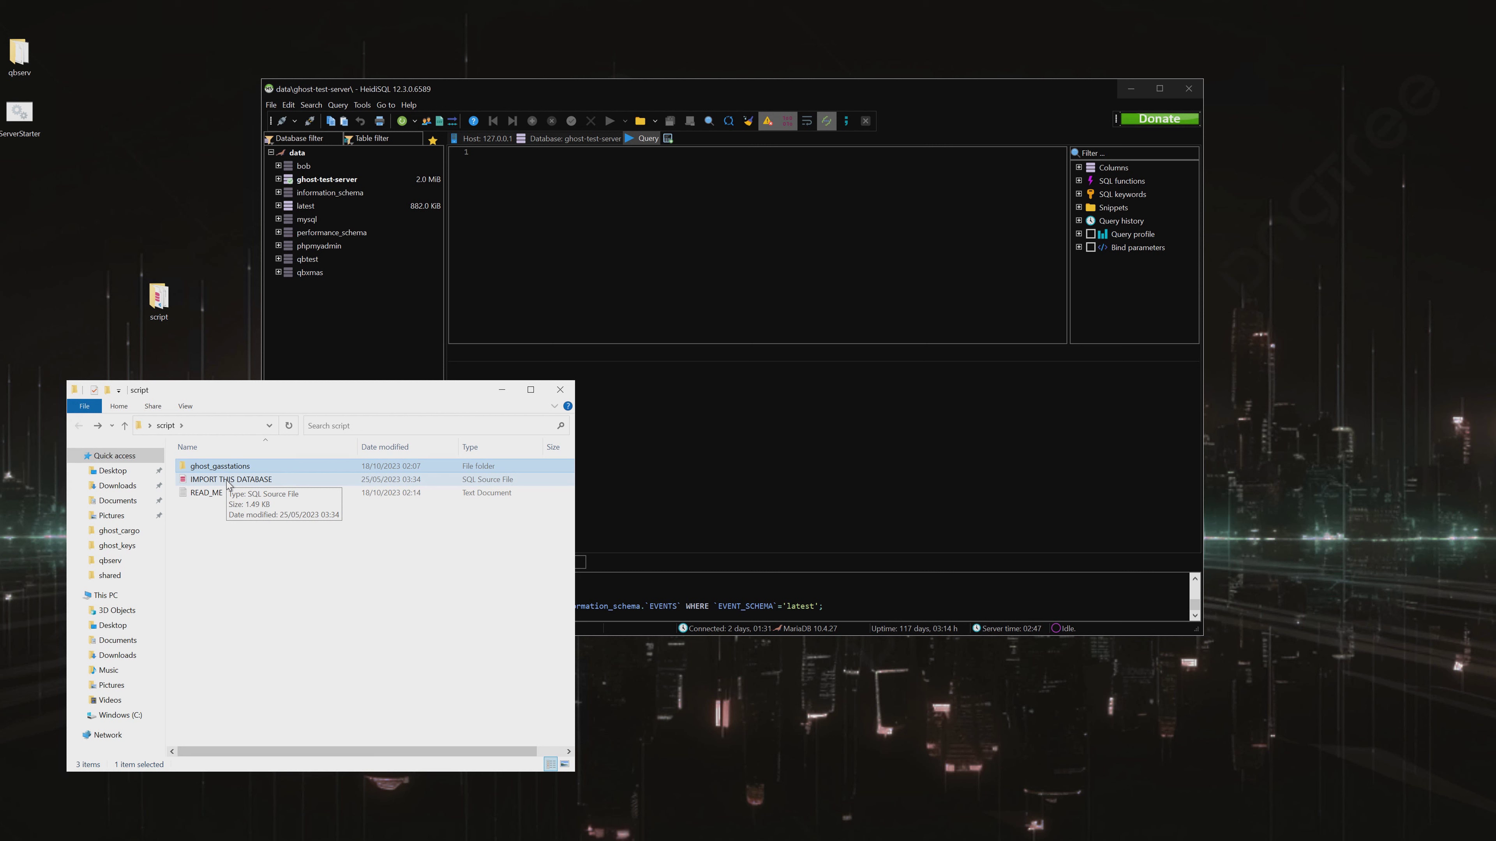
Switch to HeidiSQL, expand the ghost-test-server database to view its tables, and collapse it again.
left_click(371, 315)
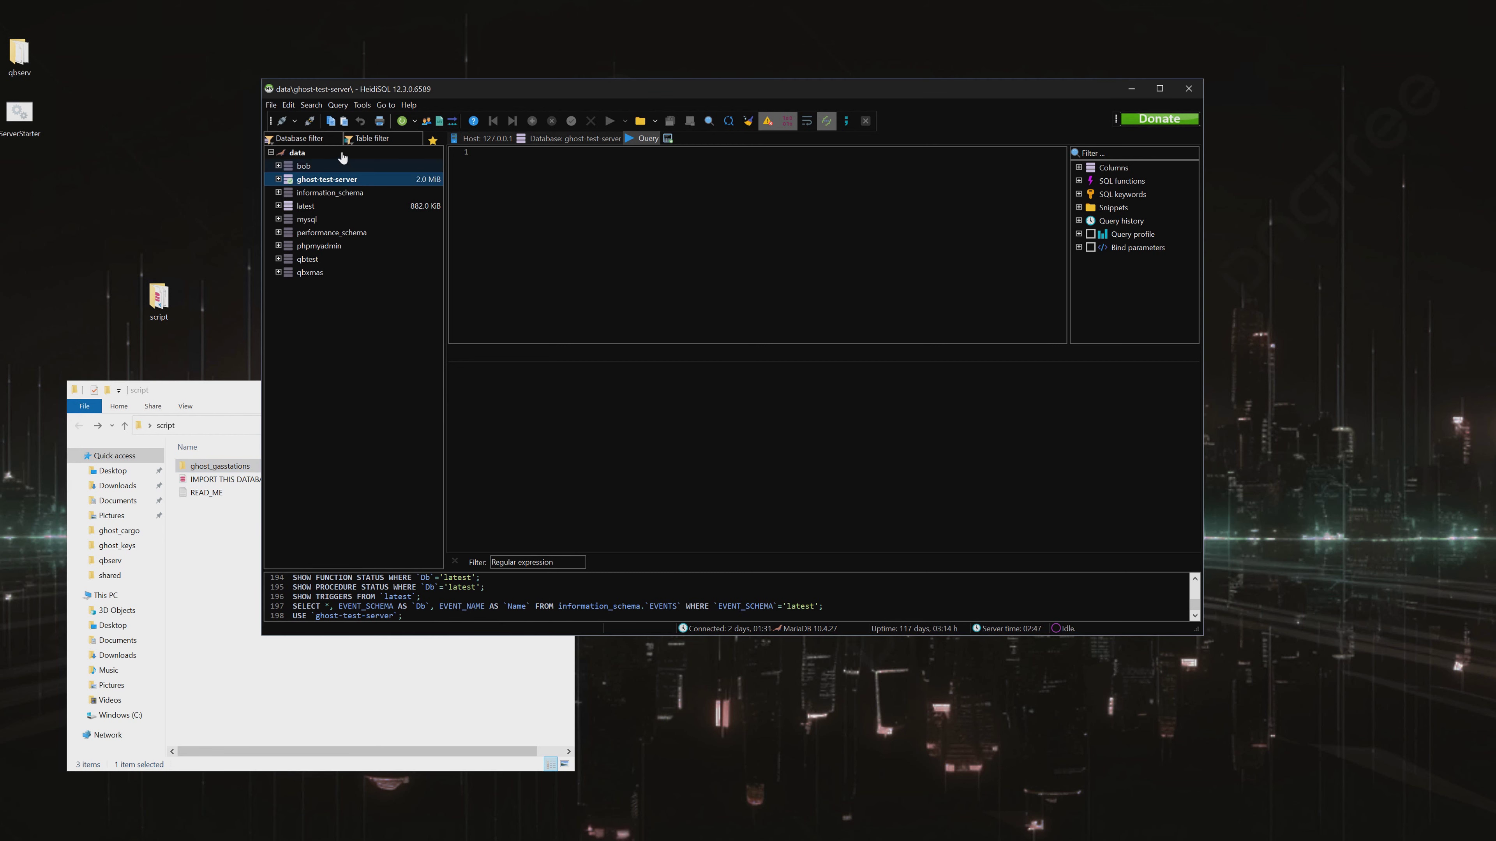
left_click_drag(651, 93, 671, 100)
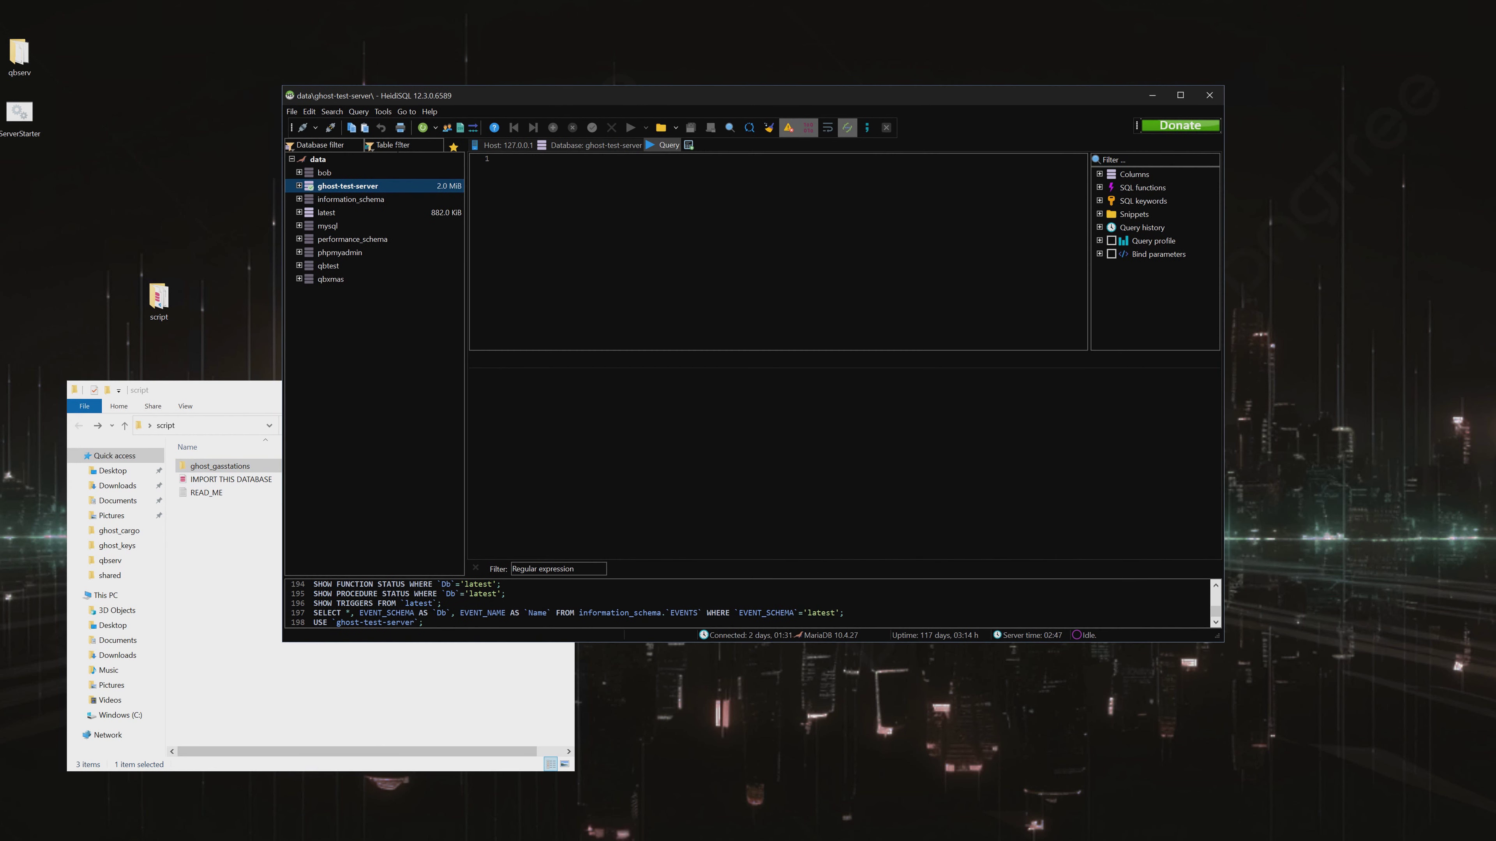
left_click_drag(563, 95, 552, 88)
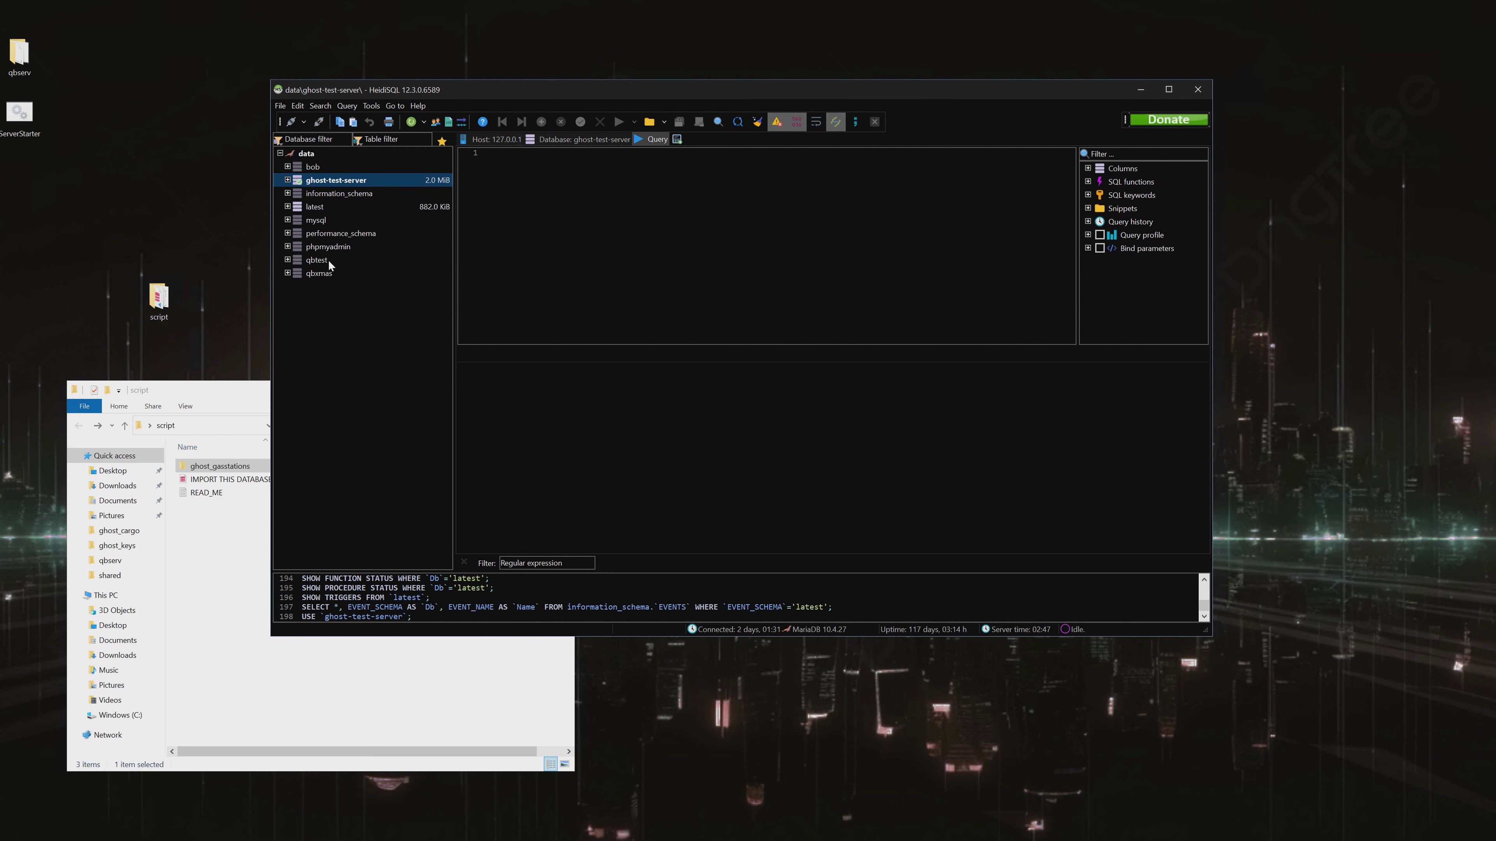
left_click(288, 179)
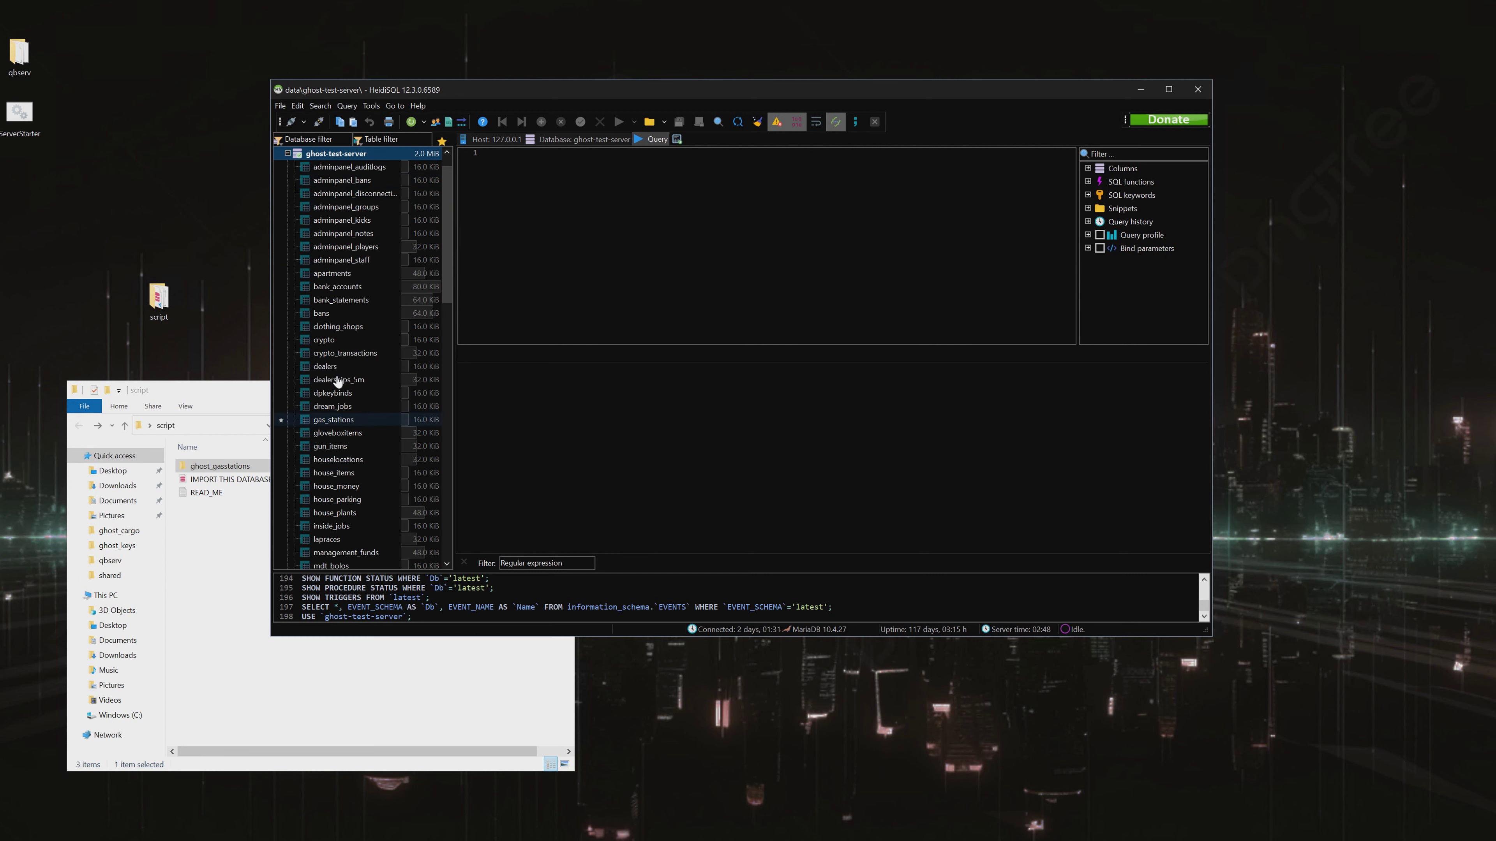
left_click(287, 153)
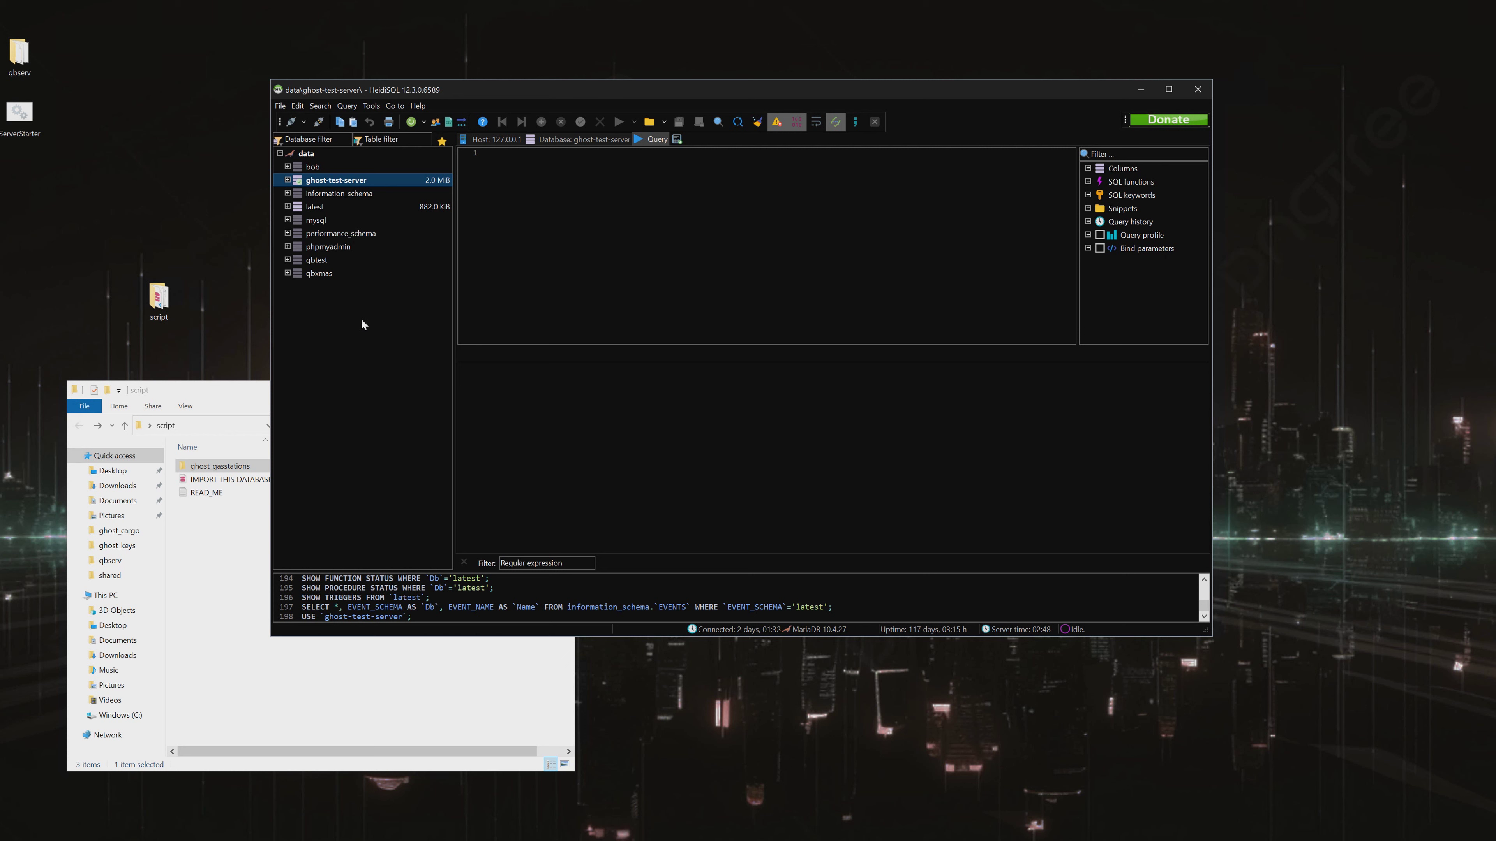
left_click(212, 480)
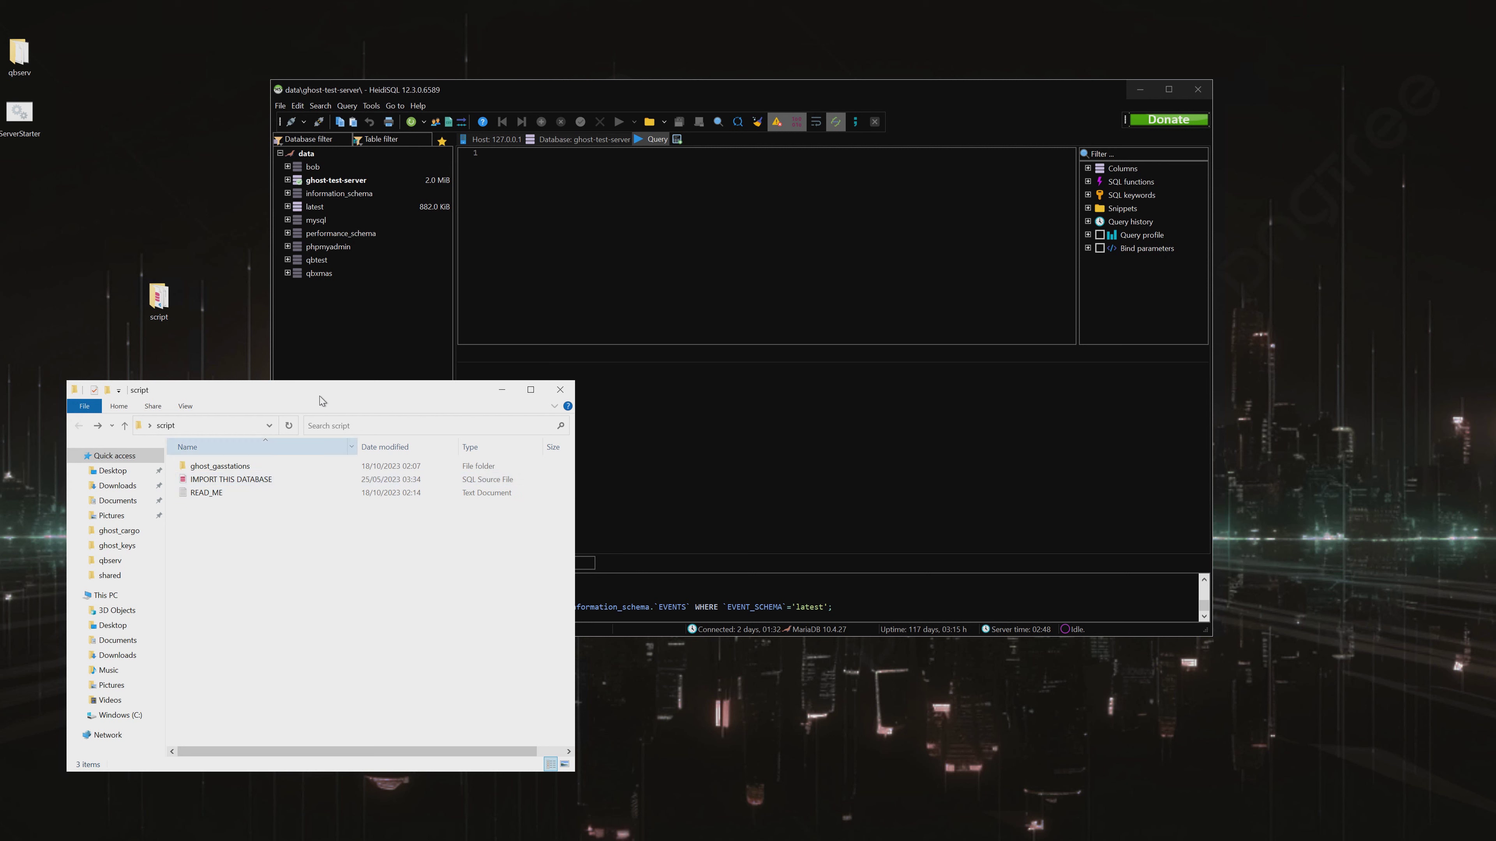
left_click(583, 349)
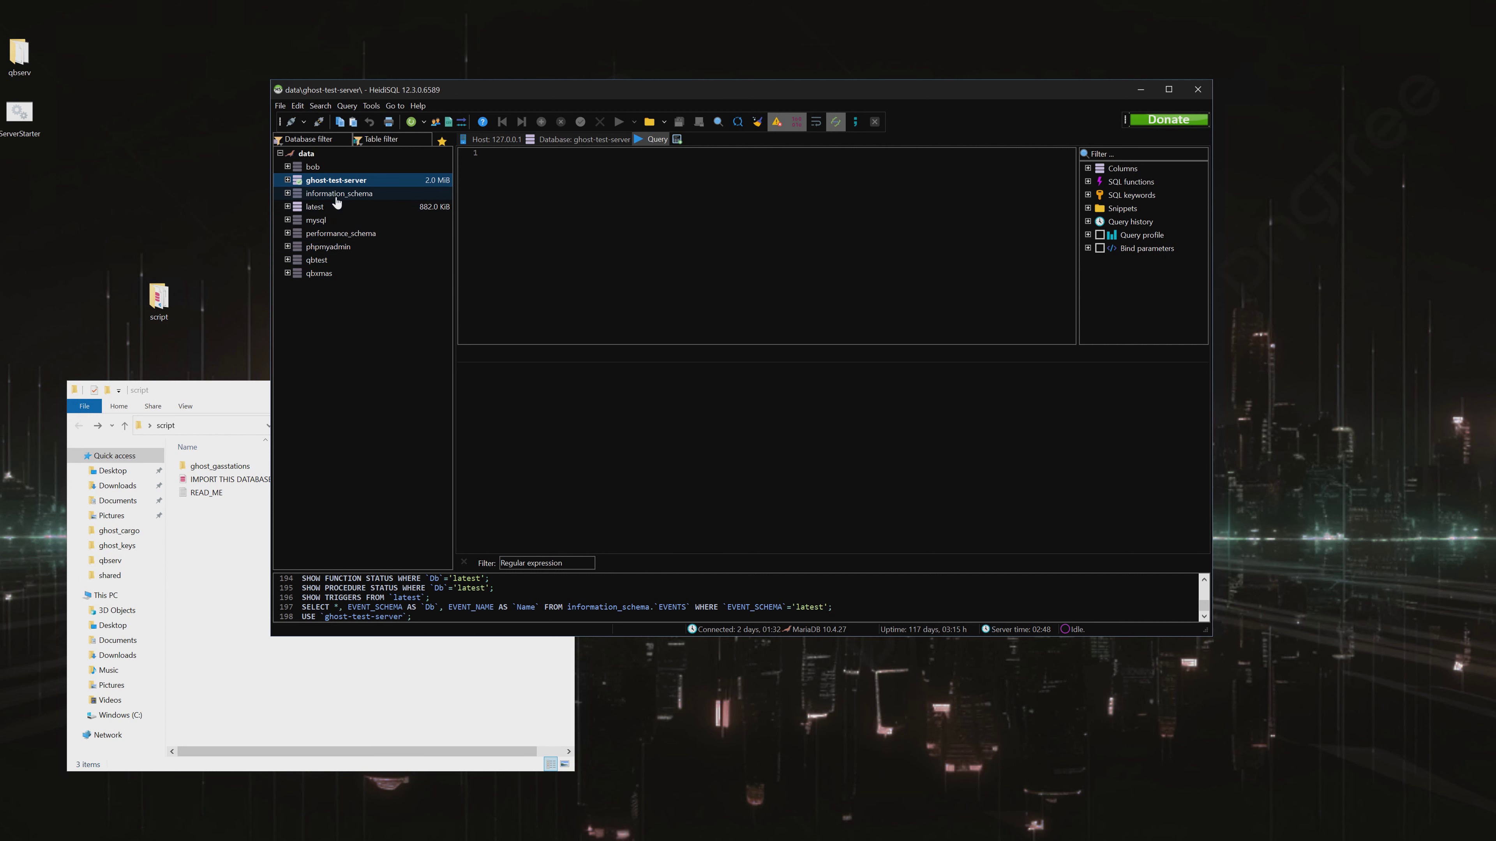
Drop the gas_stations table from the ghost-test-server database and confirm the deletion.
left_click(288, 181)
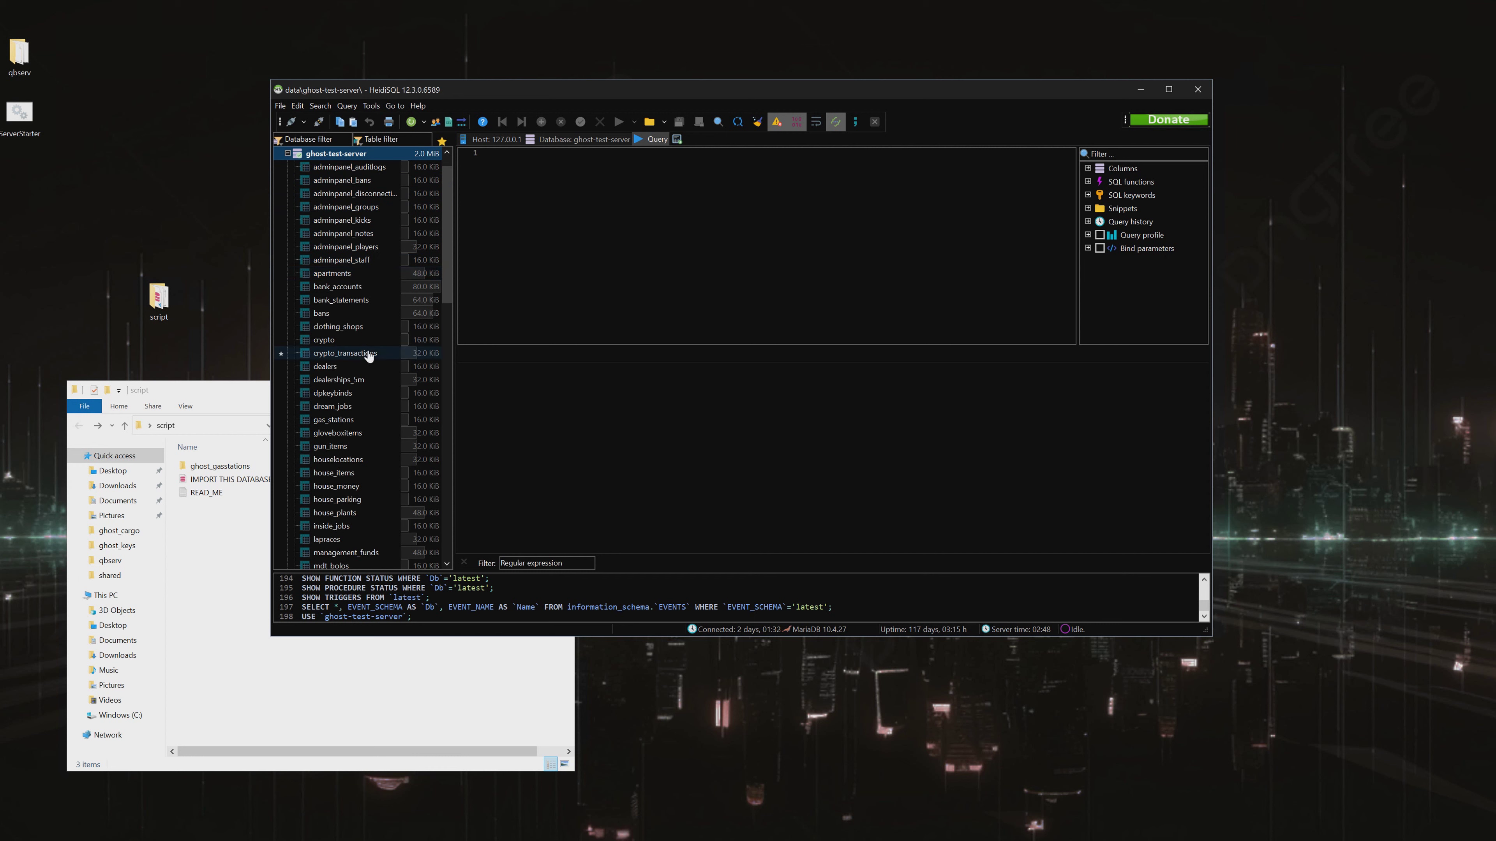
right_click(342, 421)
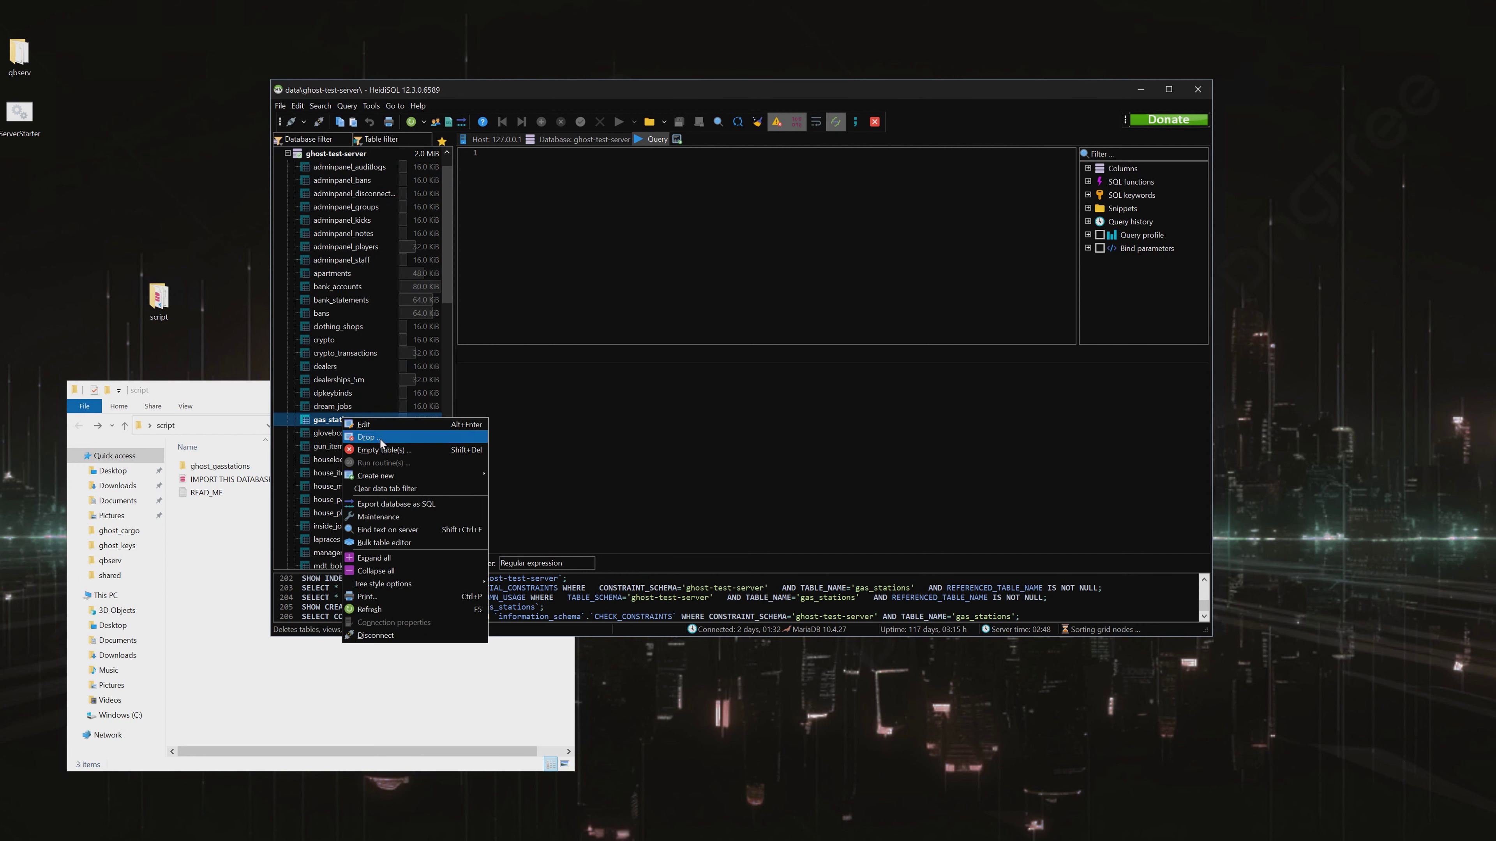
left_click(400, 437)
left_click(780, 428)
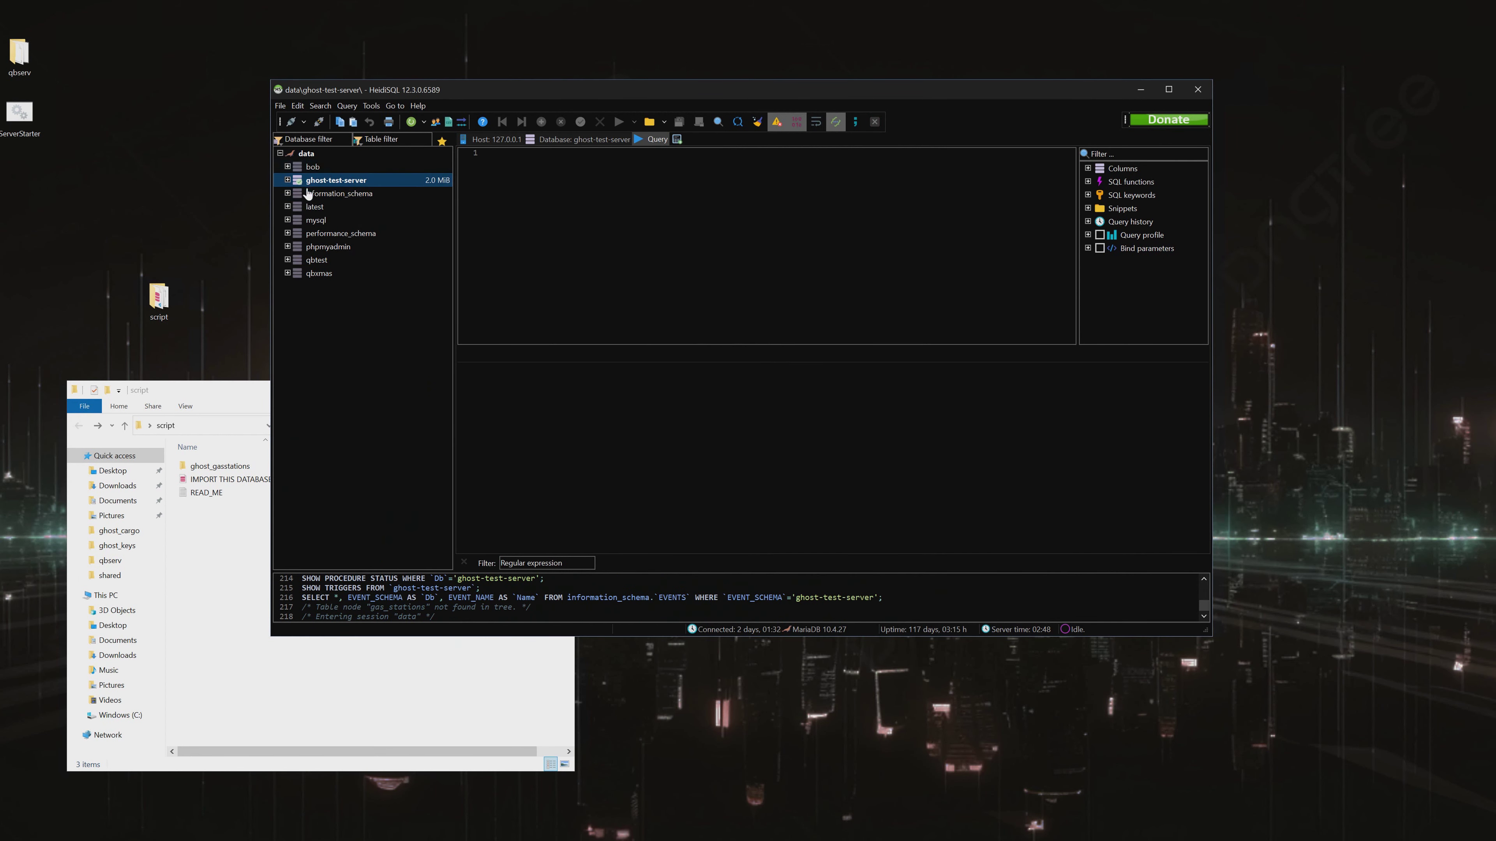
Refresh the ghost-test-server database in the database tree.
right_click(329, 183)
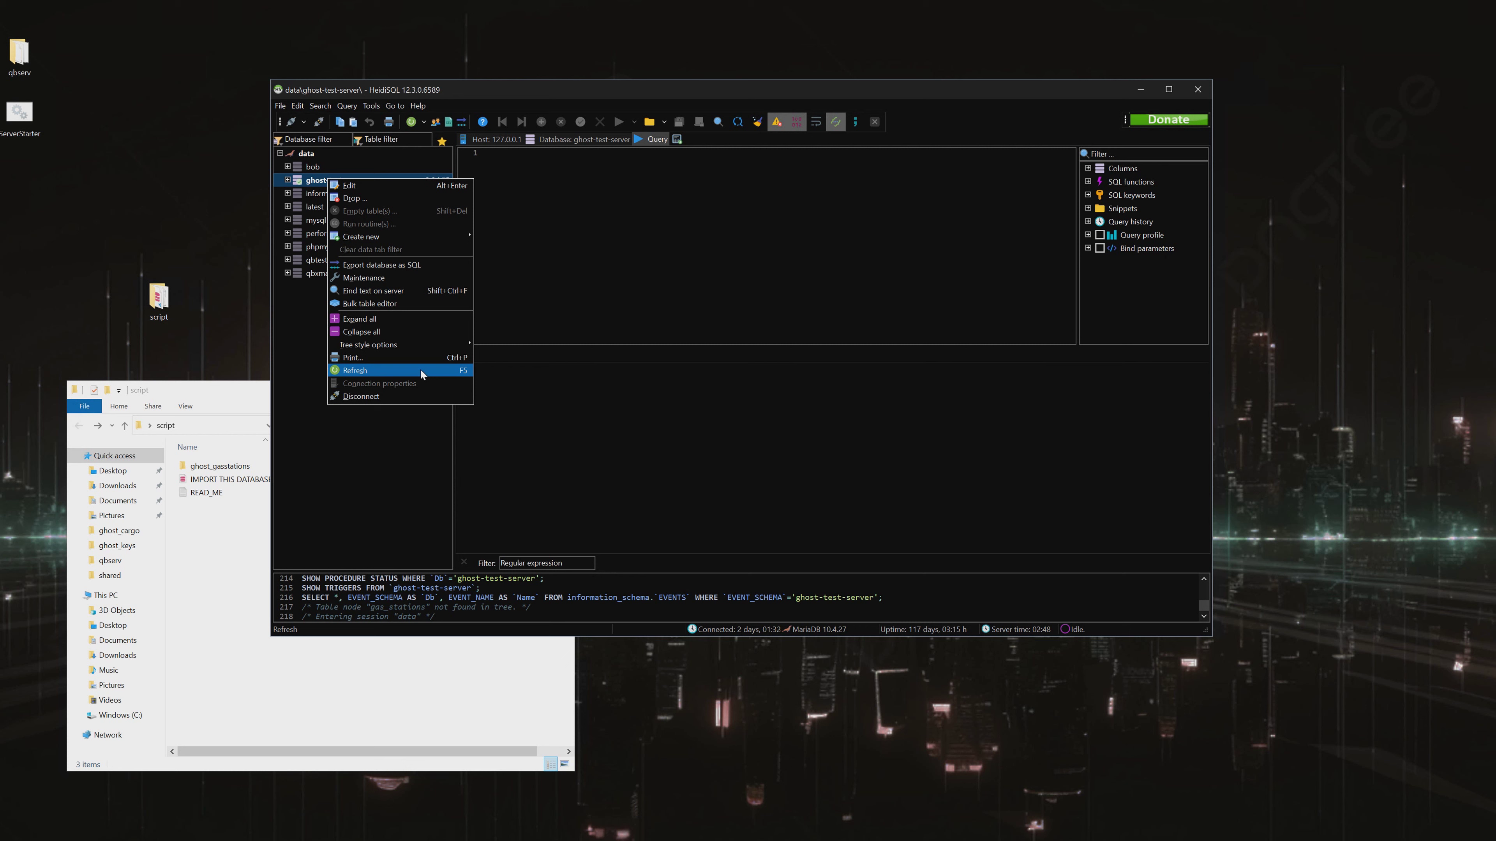
left_click(419, 368)
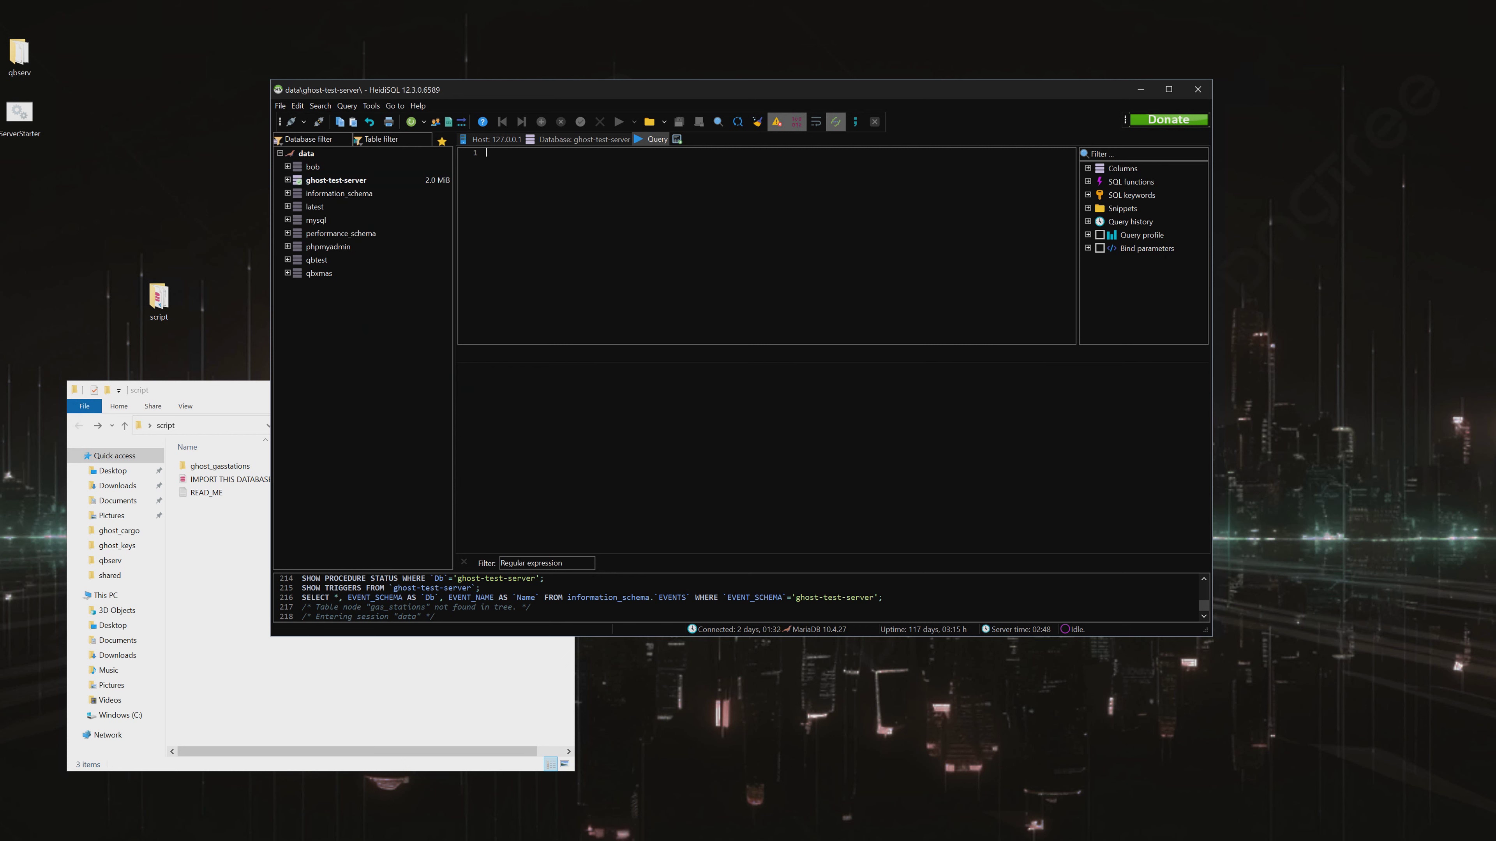
right_click(343, 180)
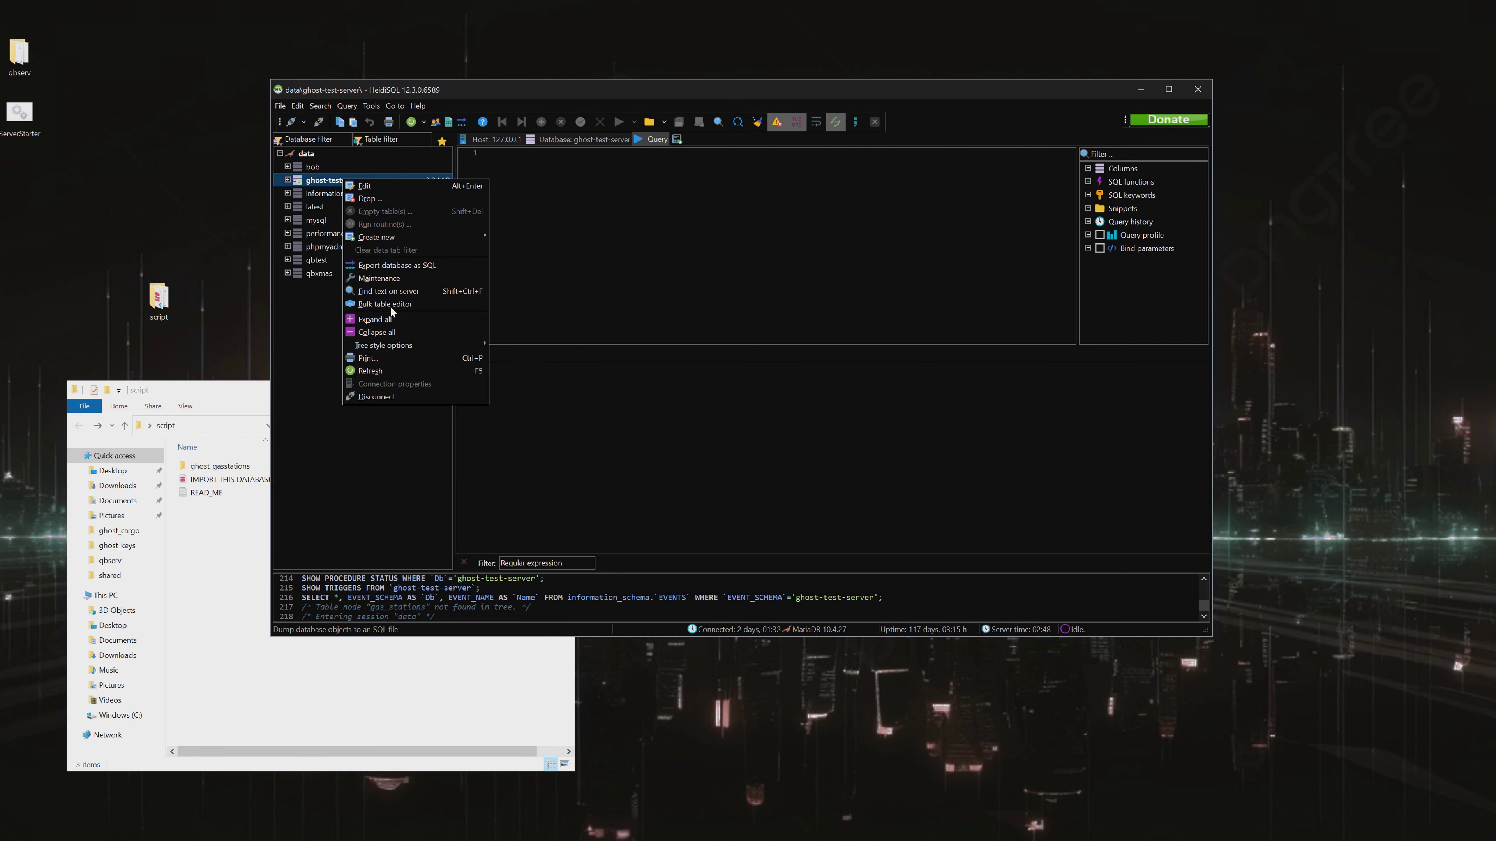
left_click(391, 373)
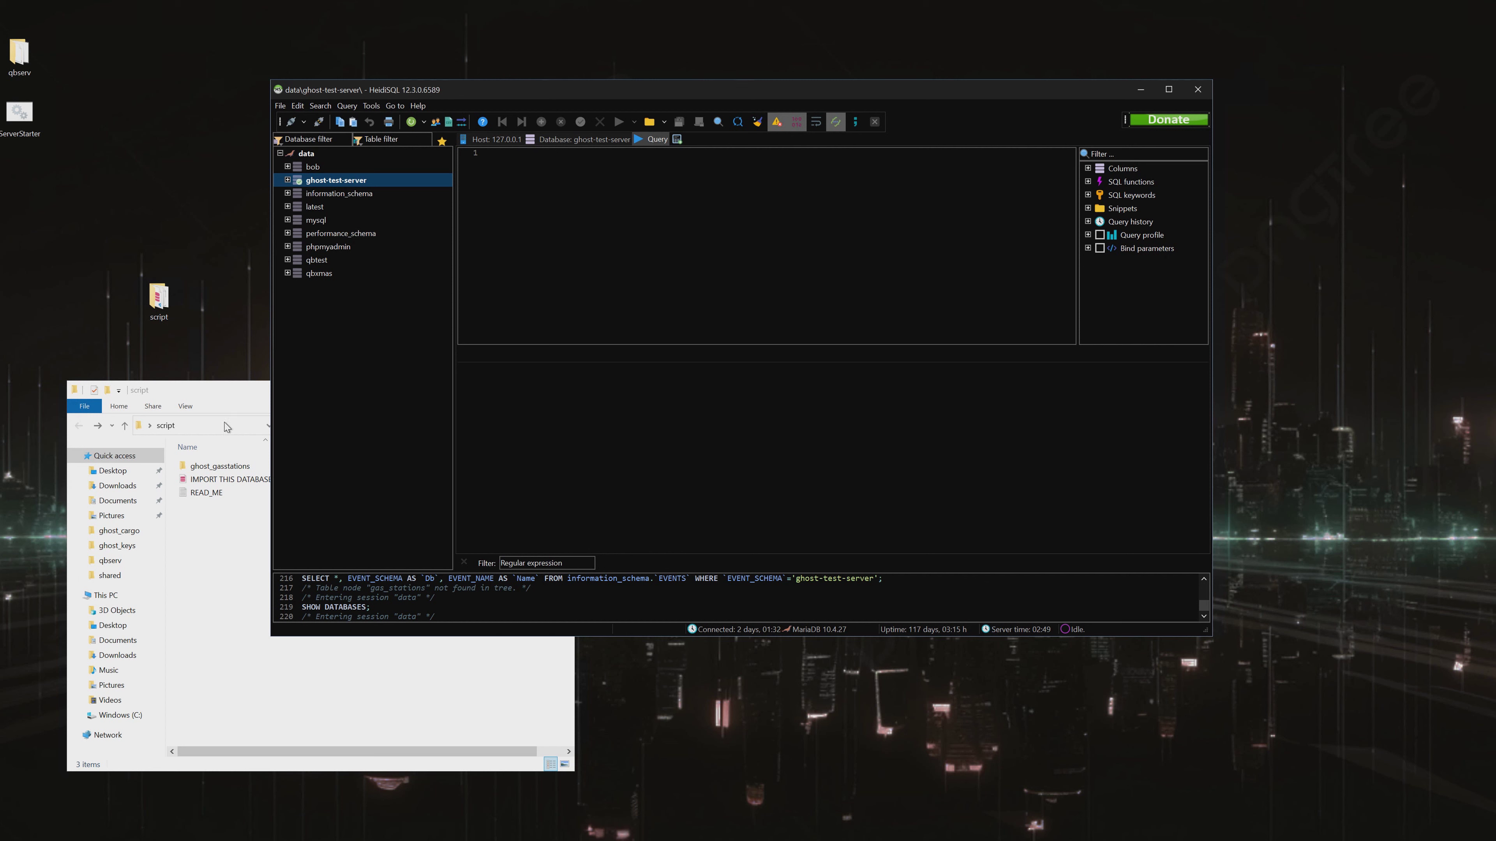
Load the IMPORT THIS DATABASE SQL file from the script folder into the query editor and run it on ghost-test-server.
left_click(228, 478)
left_click_drag(228, 476, 419, 348)
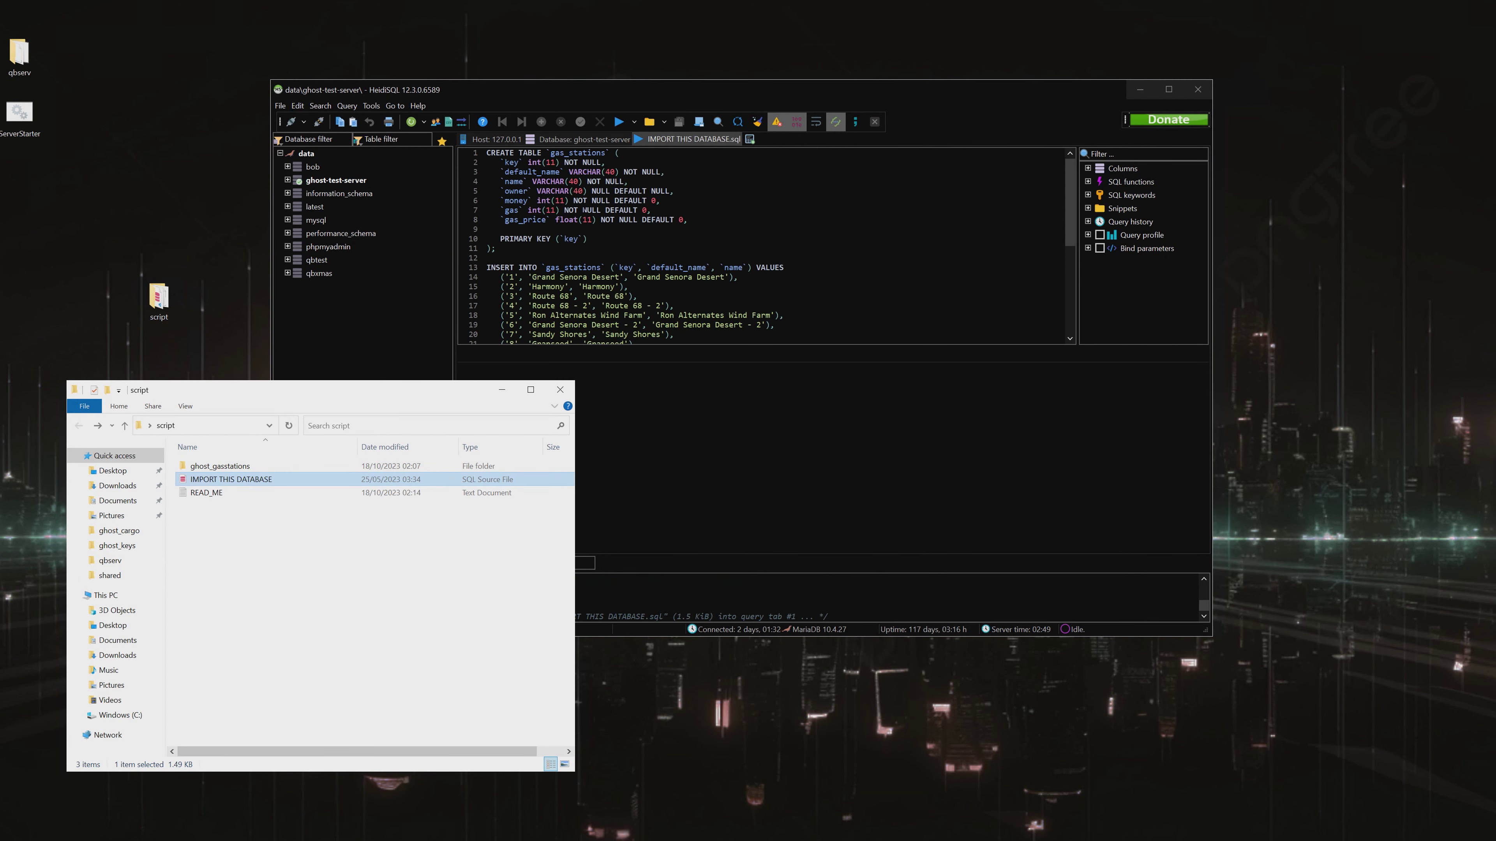
left_click(618, 122)
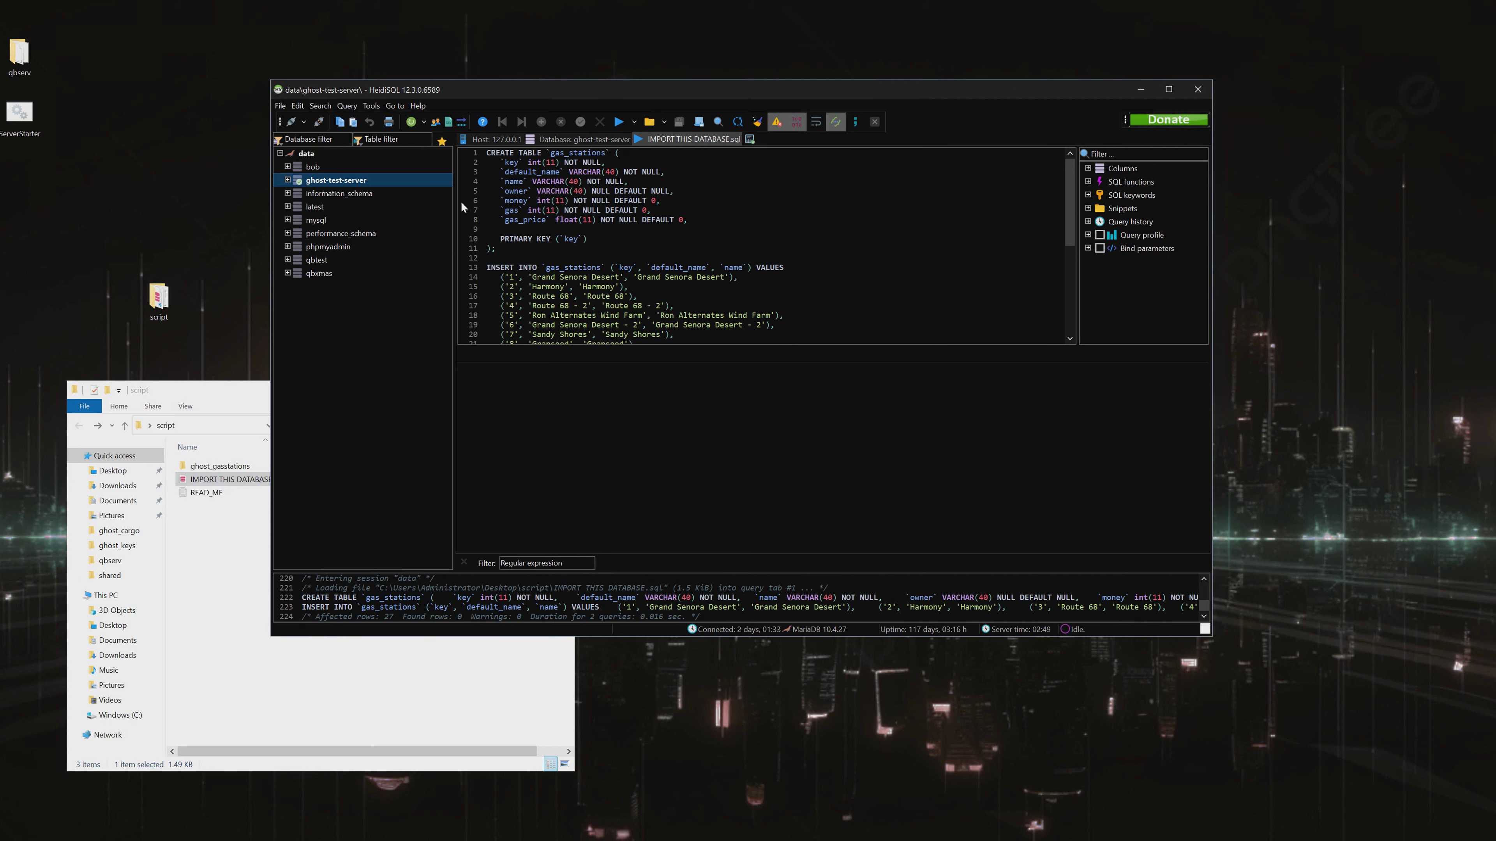
Refresh the ghost-test-server database and expand its tables to check for gas_stations.
left_click(287, 179)
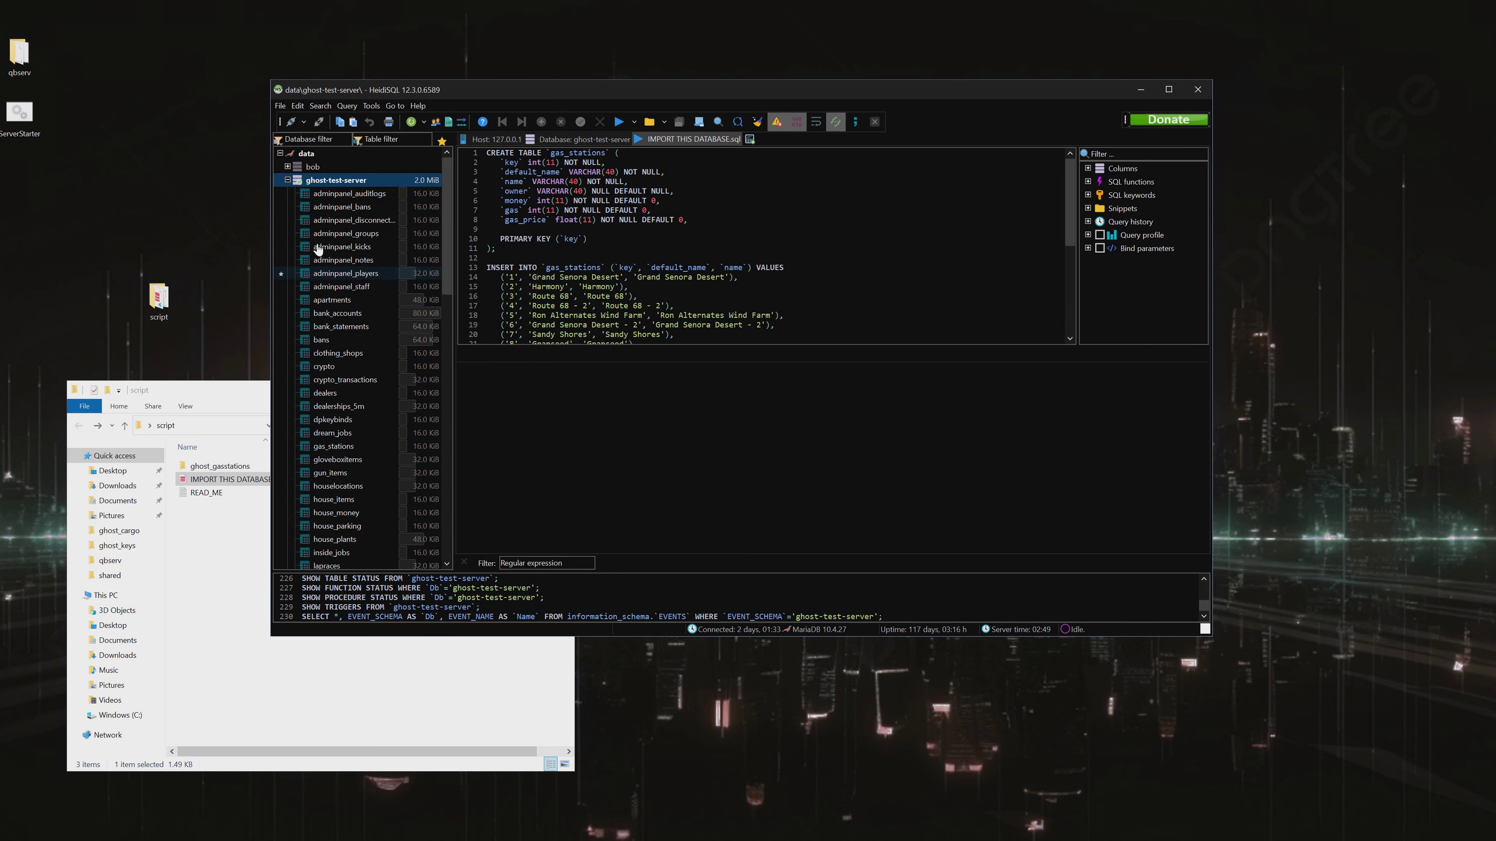
right_click(329, 181)
left_click(374, 373)
left_click(287, 180)
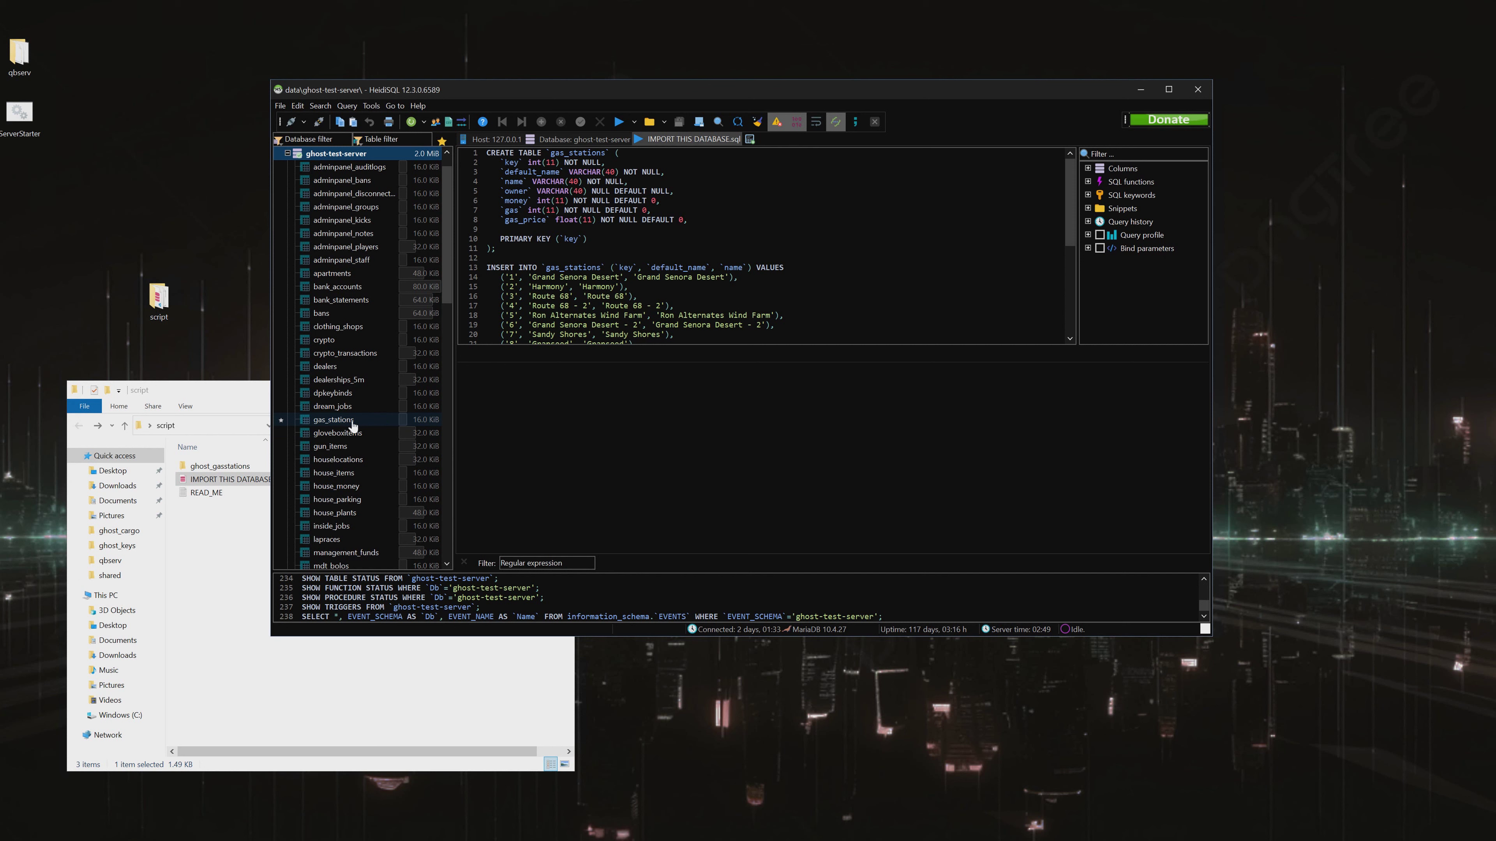
Examine the table name and the inserted station rows in the import query.
left_click(713, 268)
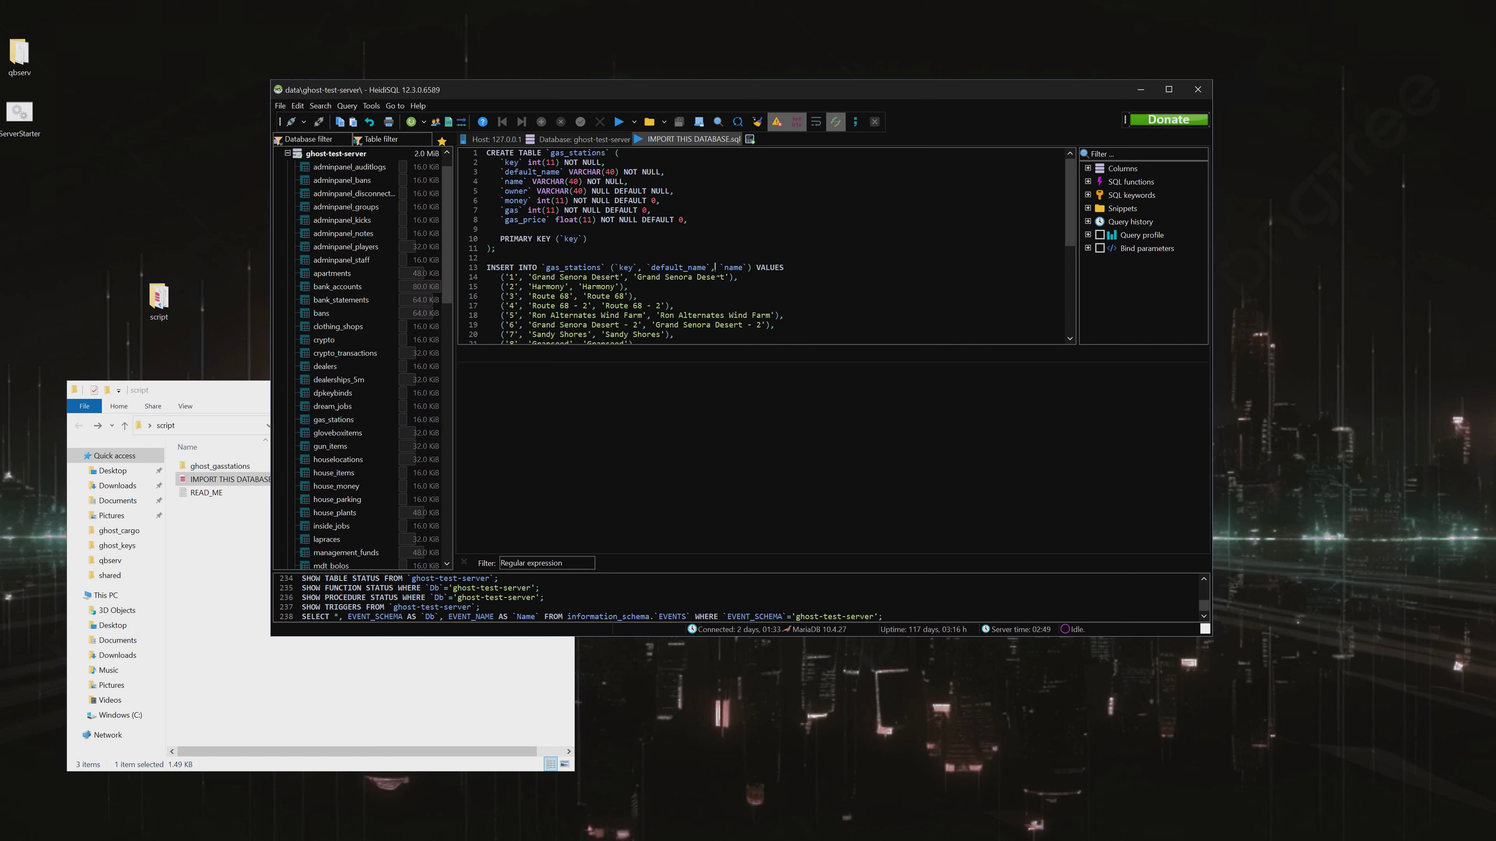
left_click_drag(619, 153, 551, 153)
left_click_drag(533, 277, 633, 297)
left_click(675, 306)
Collapse the ghost-test-server database and close the script folder window.
left_click(288, 153)
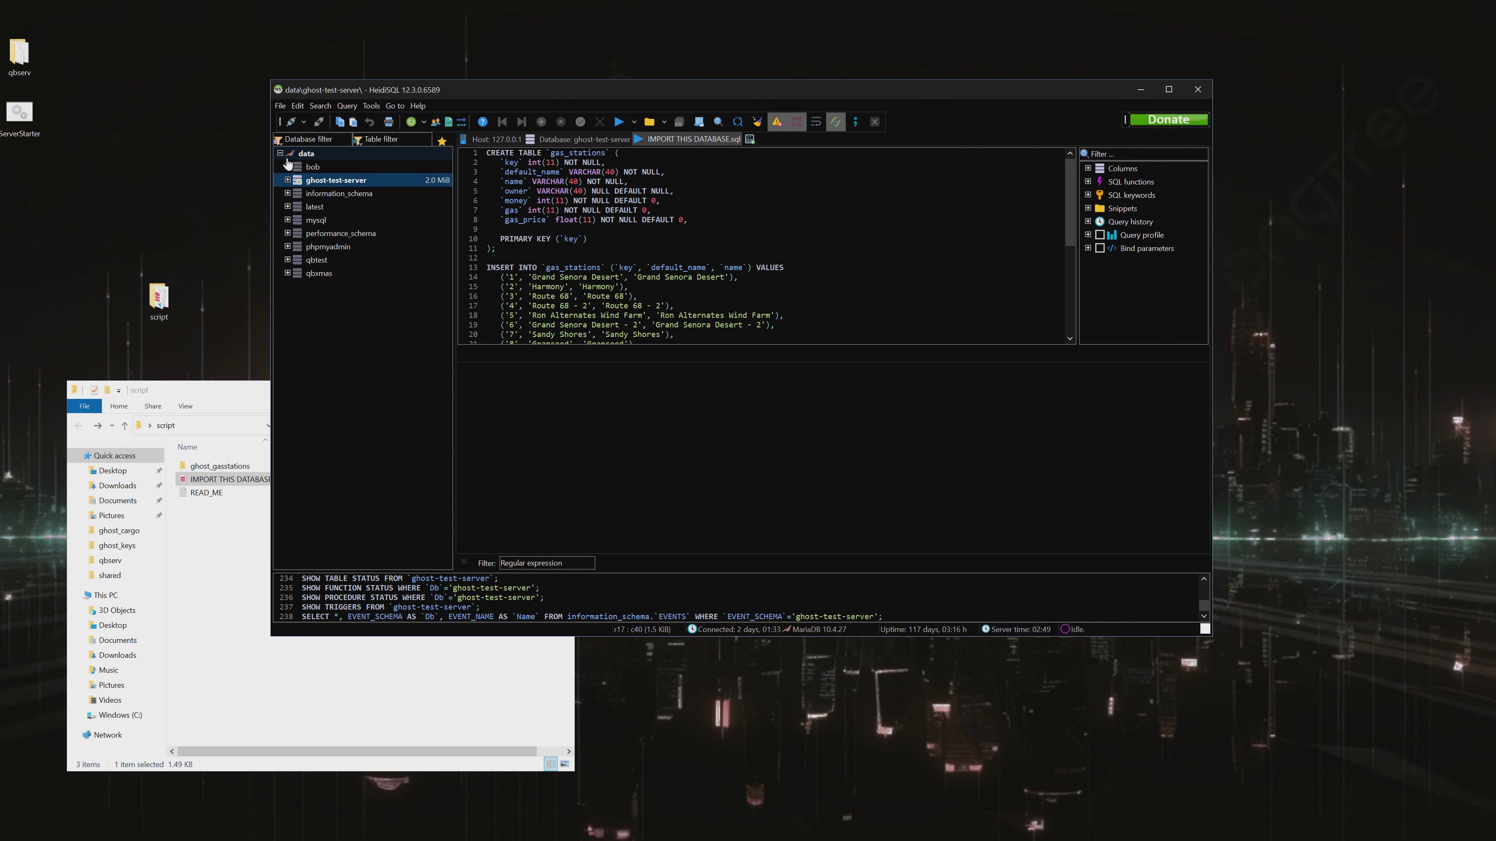
left_click(256, 536)
left_click(560, 390)
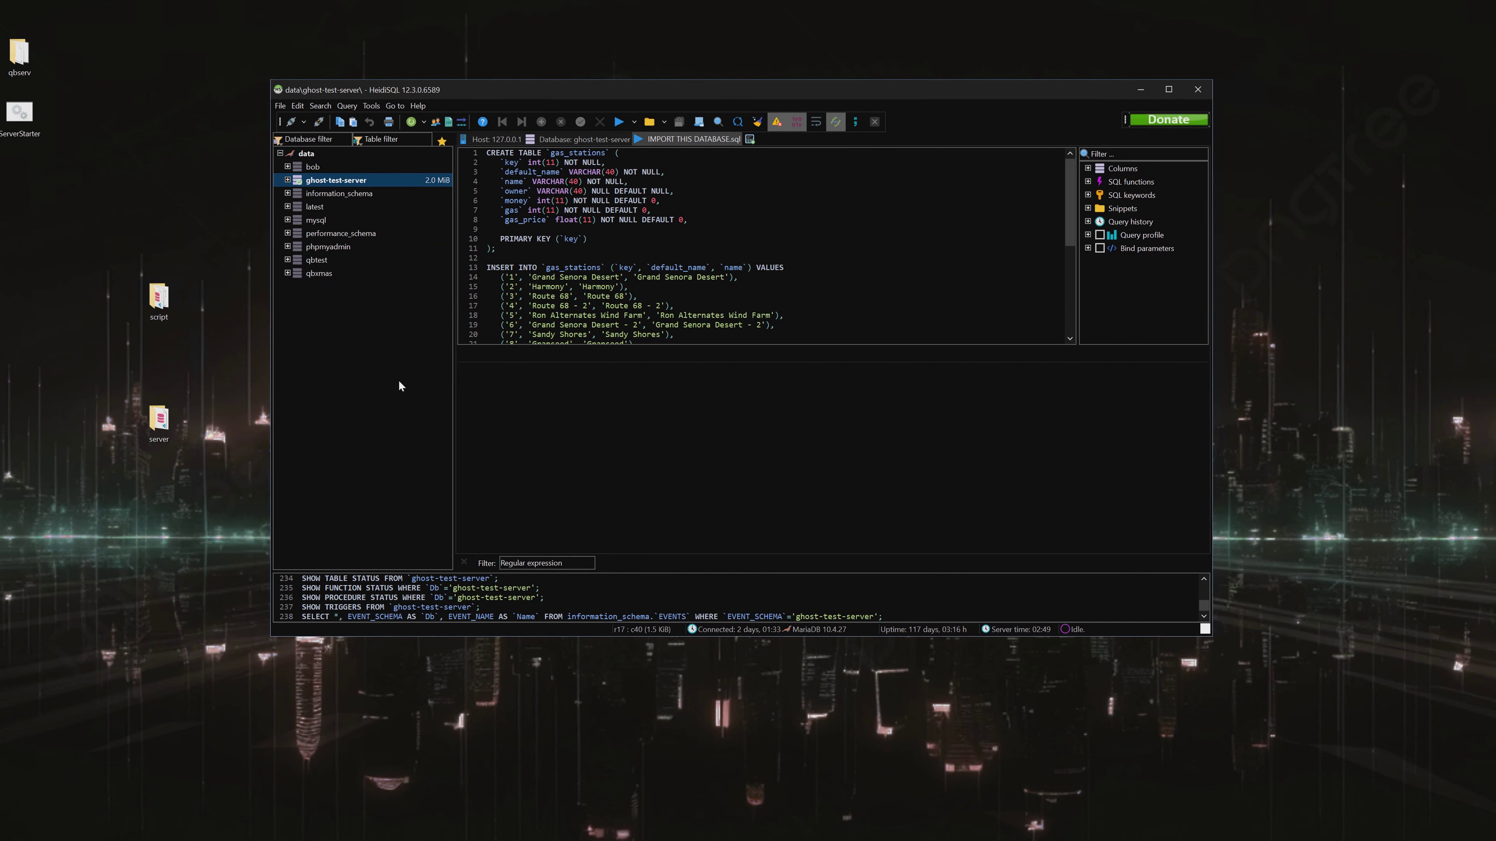
Clear the whole import script from the query editor.
left_click(860, 246)
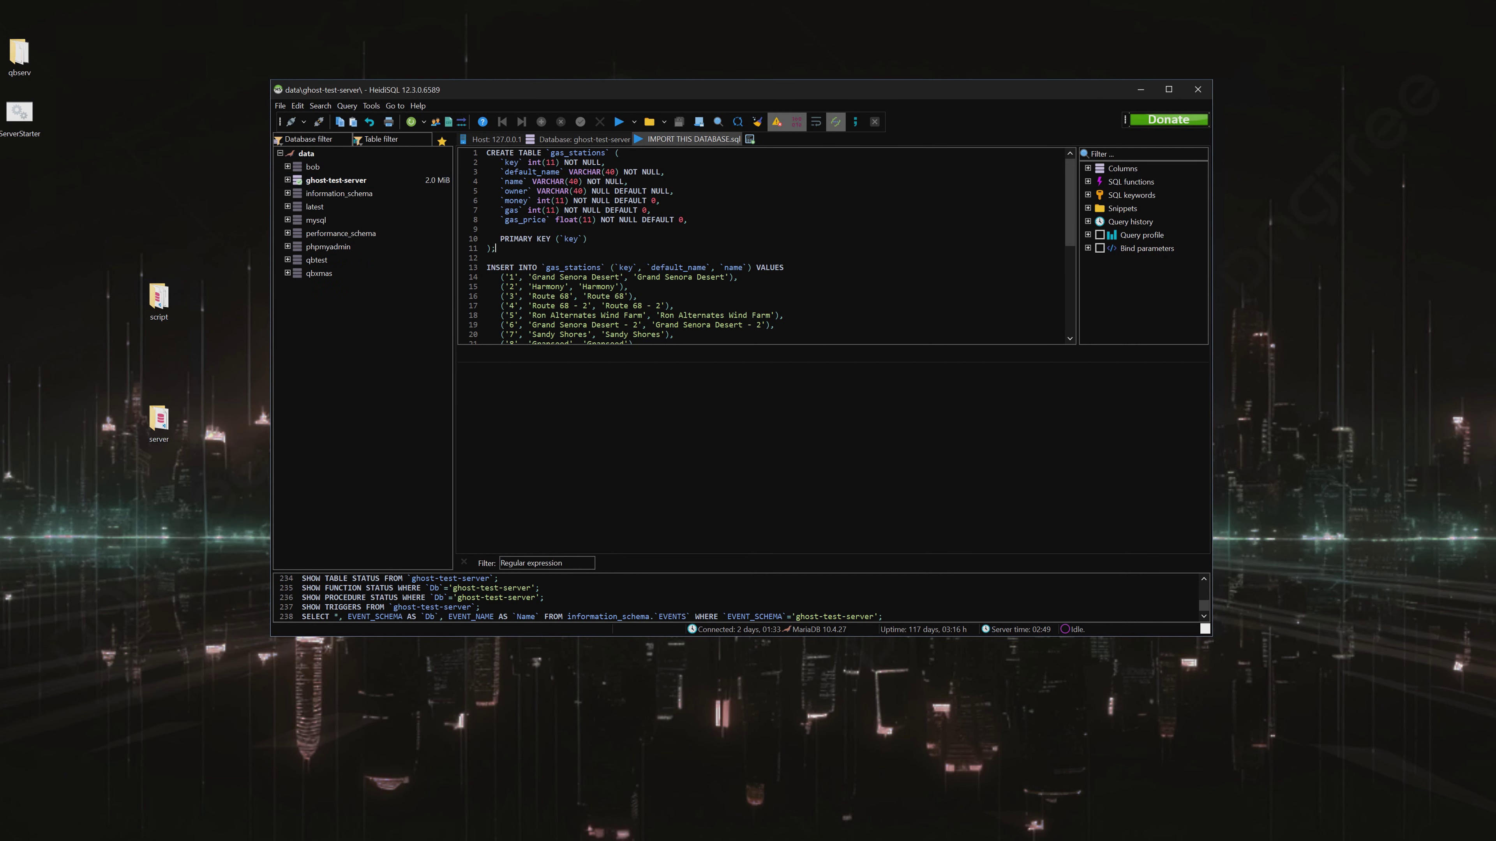
key("ctrl+a")
key("Delete")
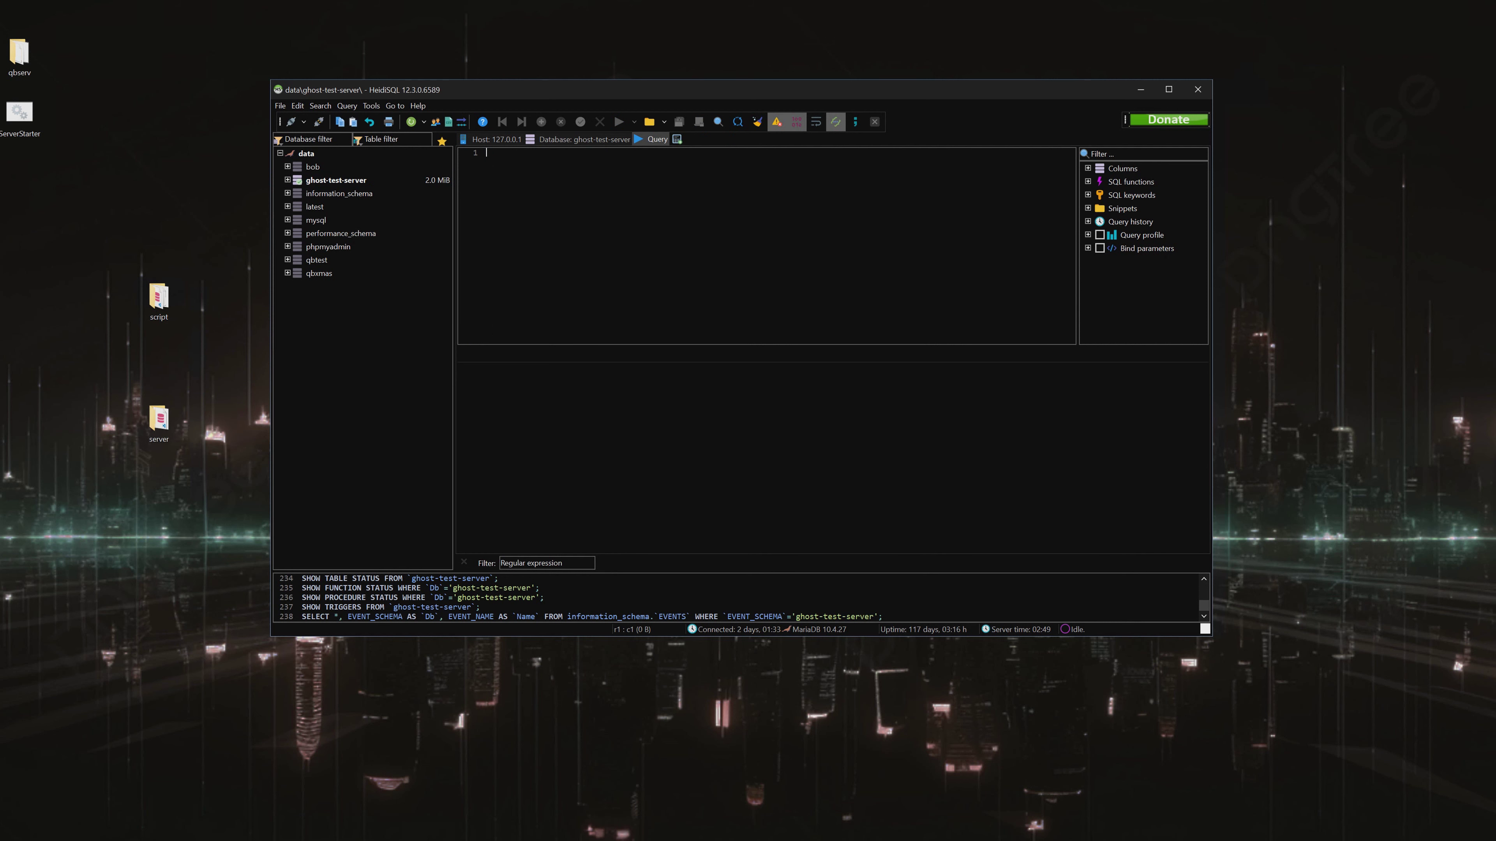
Open the server folder on the desktop, return to HeidiSQL and select the data connection root above the databases.
double_click(159, 419)
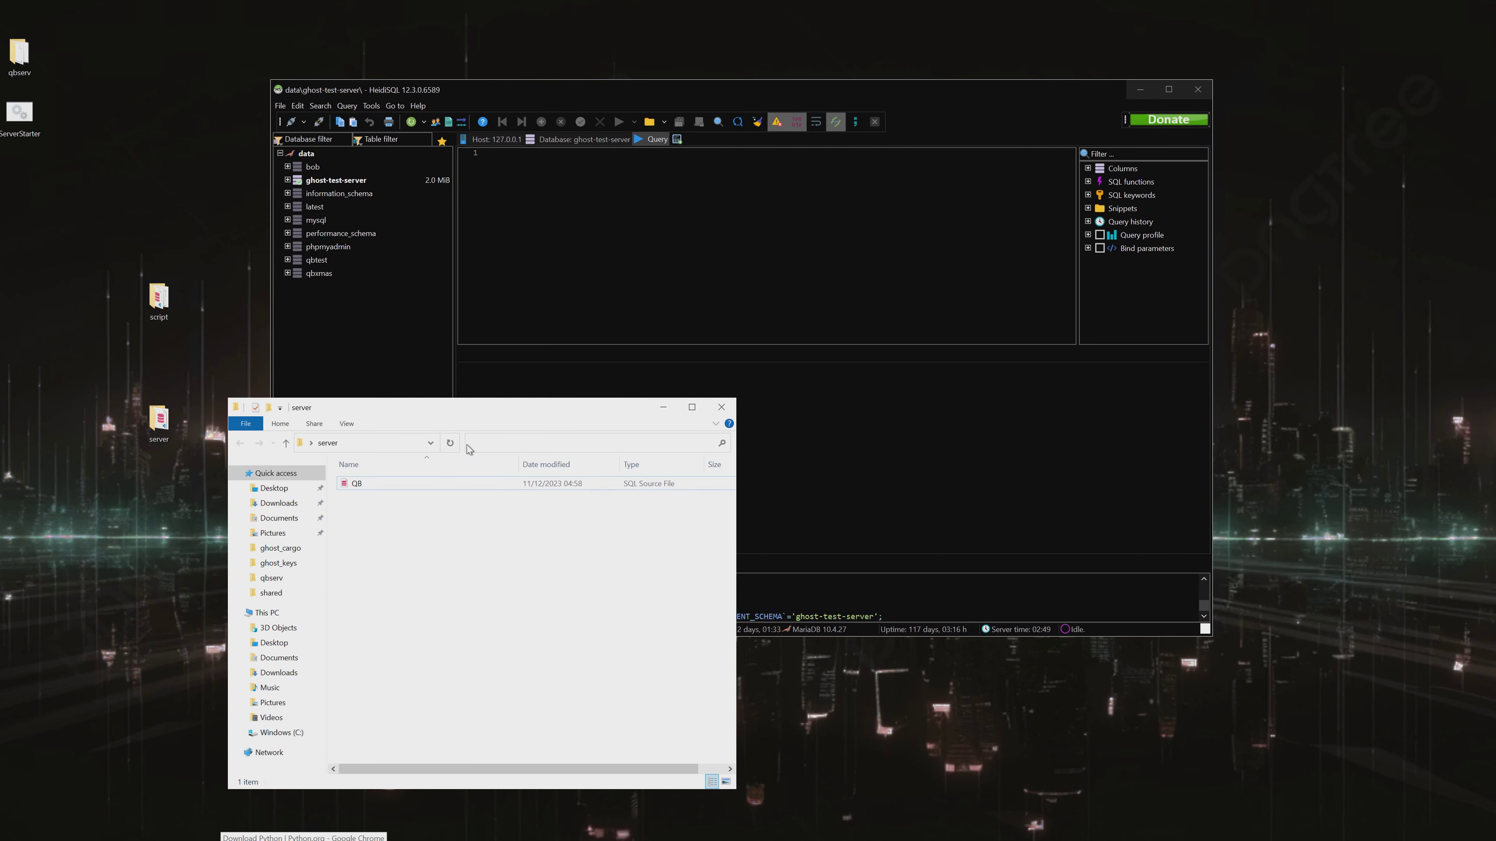
left_click(565, 97)
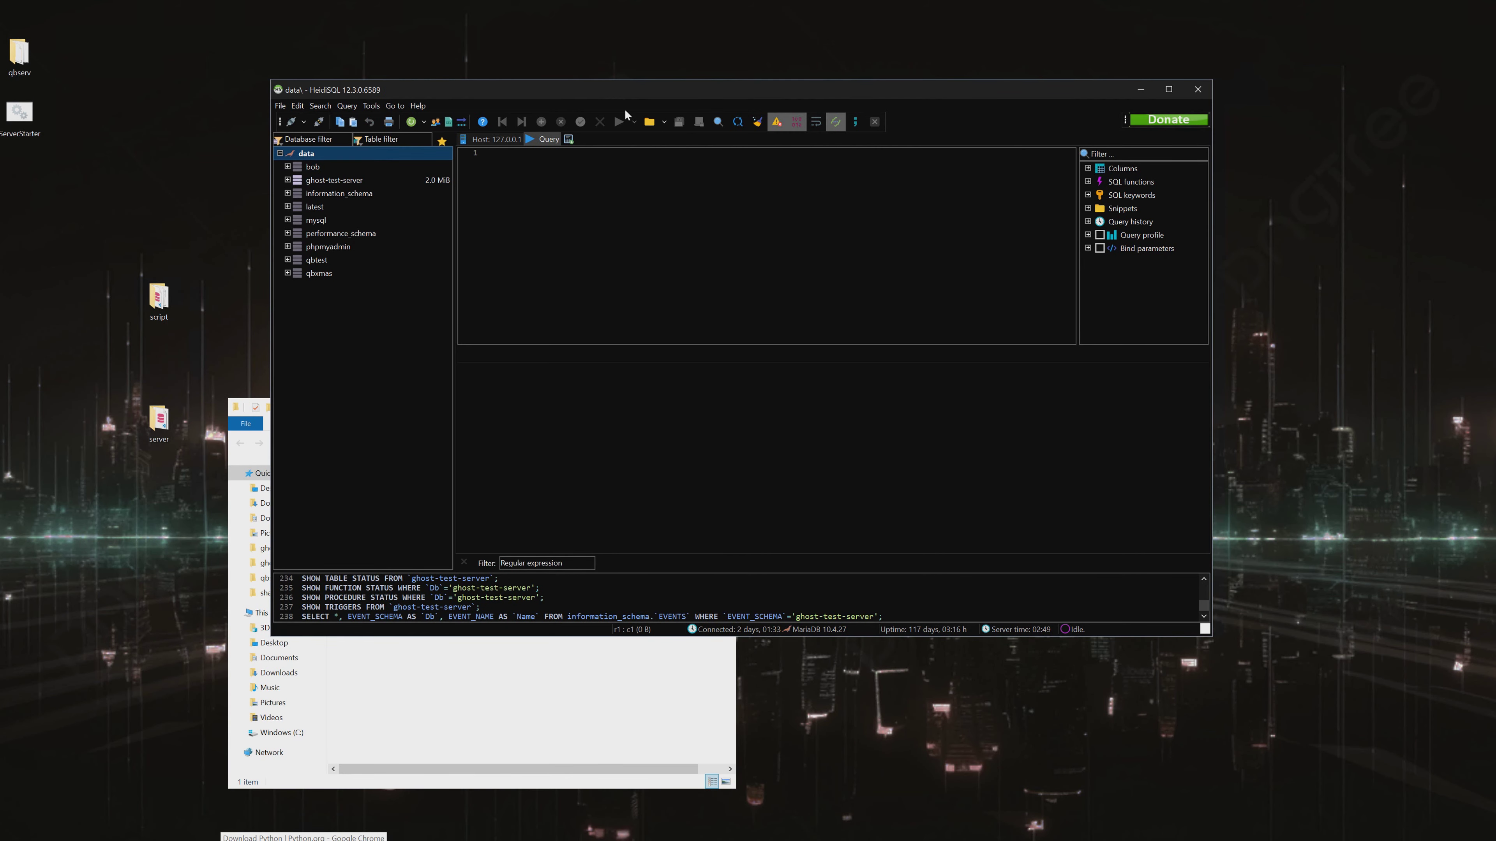
left_click_drag(740, 92, 749, 83)
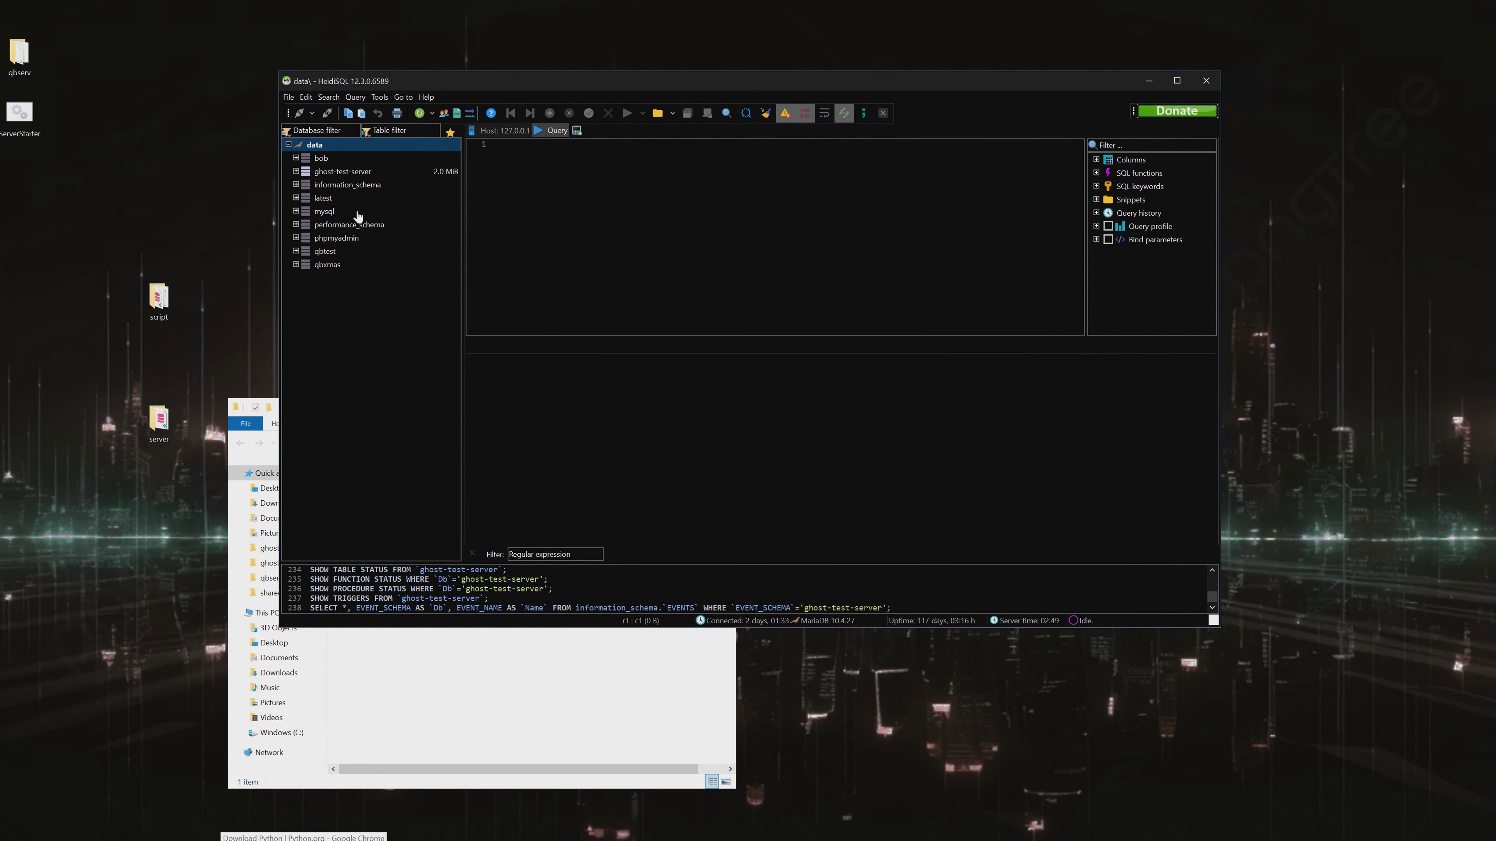
left_click(347, 172)
left_click(334, 225)
left_click(335, 266)
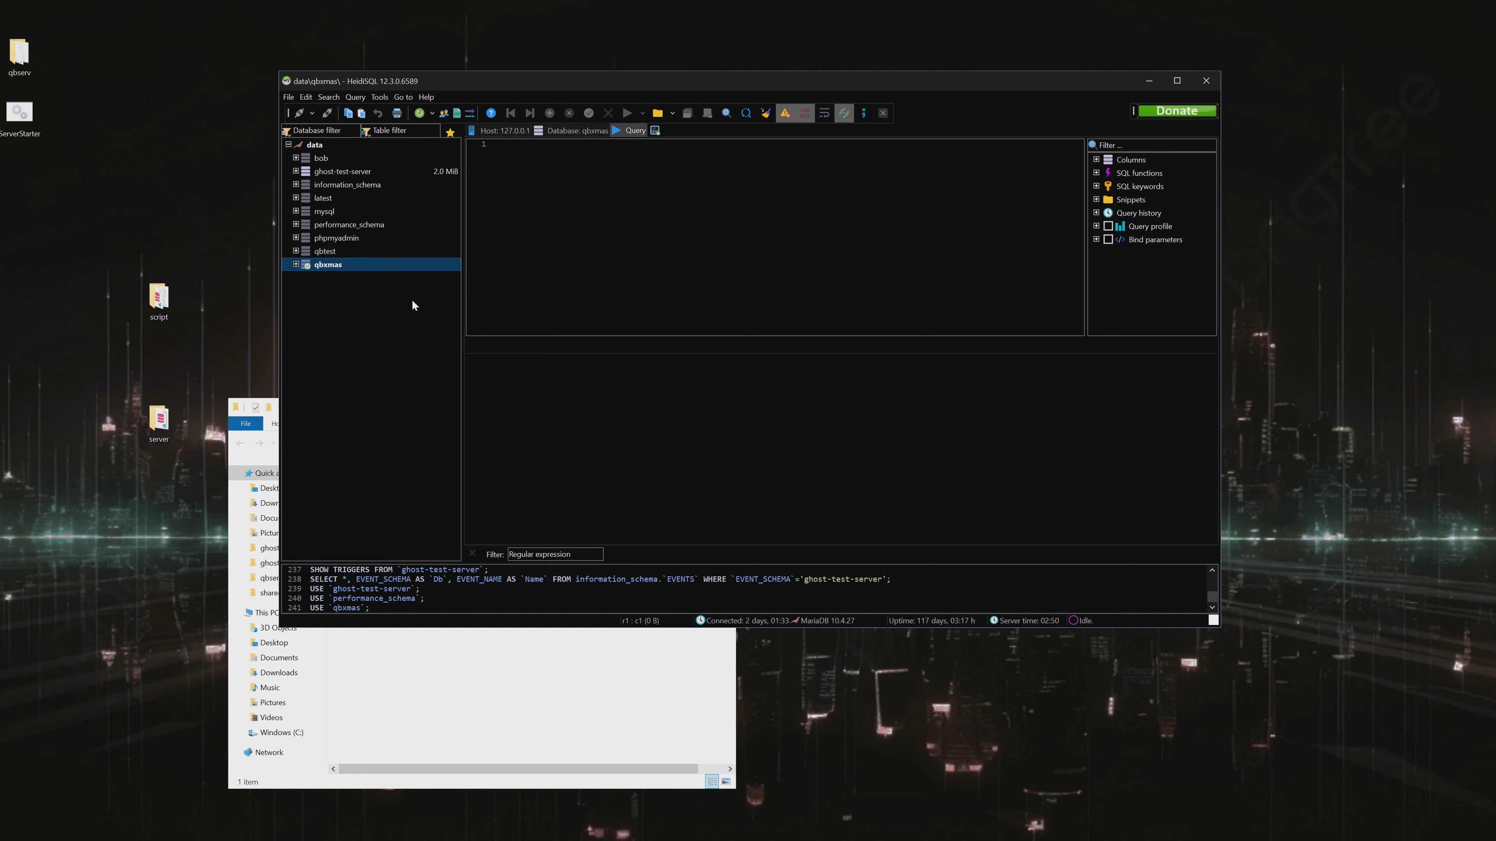
left_click(347, 146)
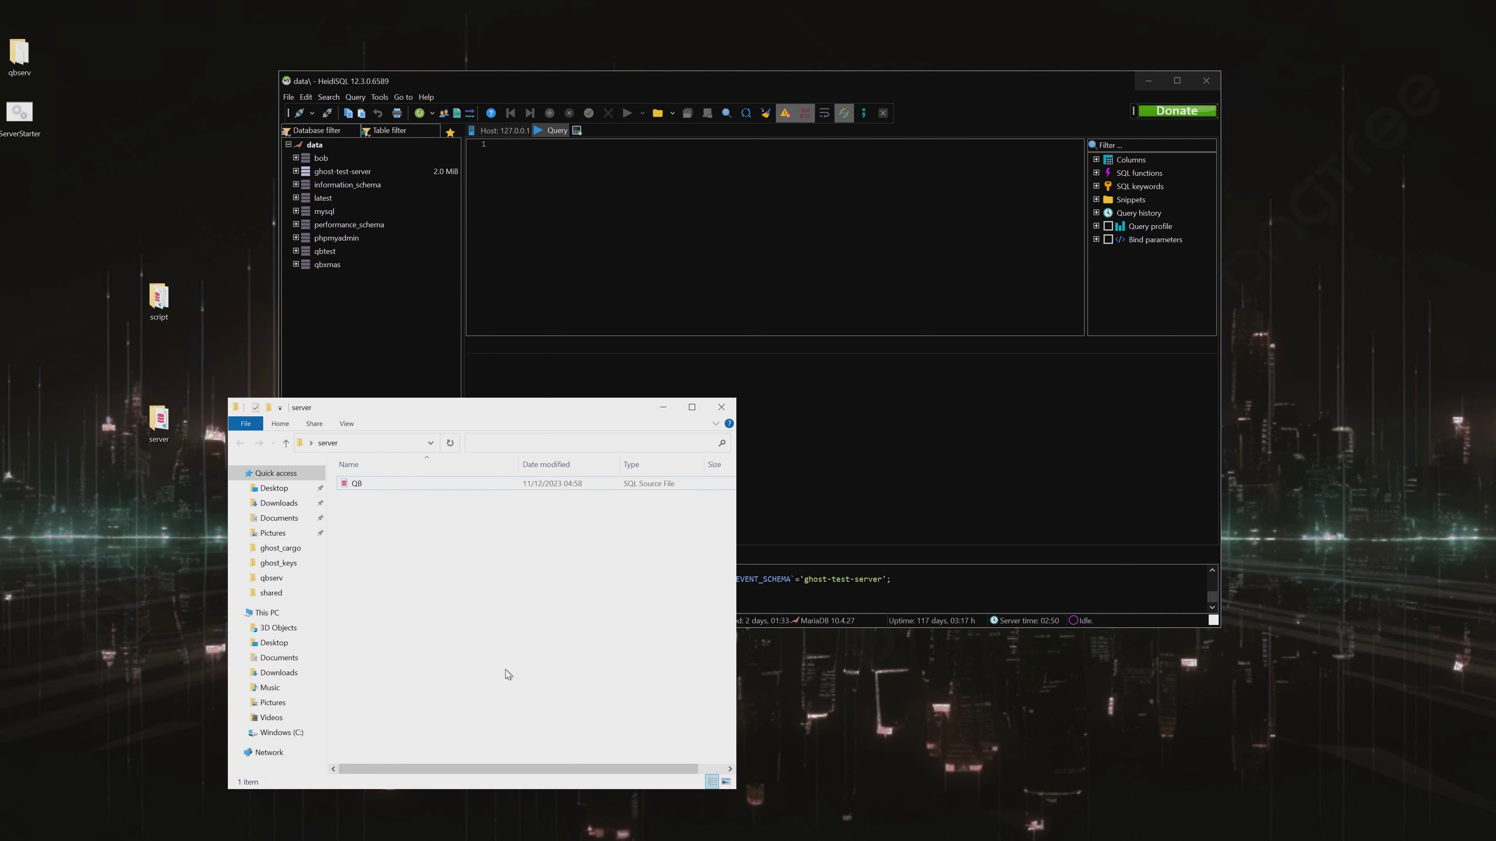
Load the QB SQL file from the server folder into the query editor.
left_click(509, 676)
left_click(358, 484)
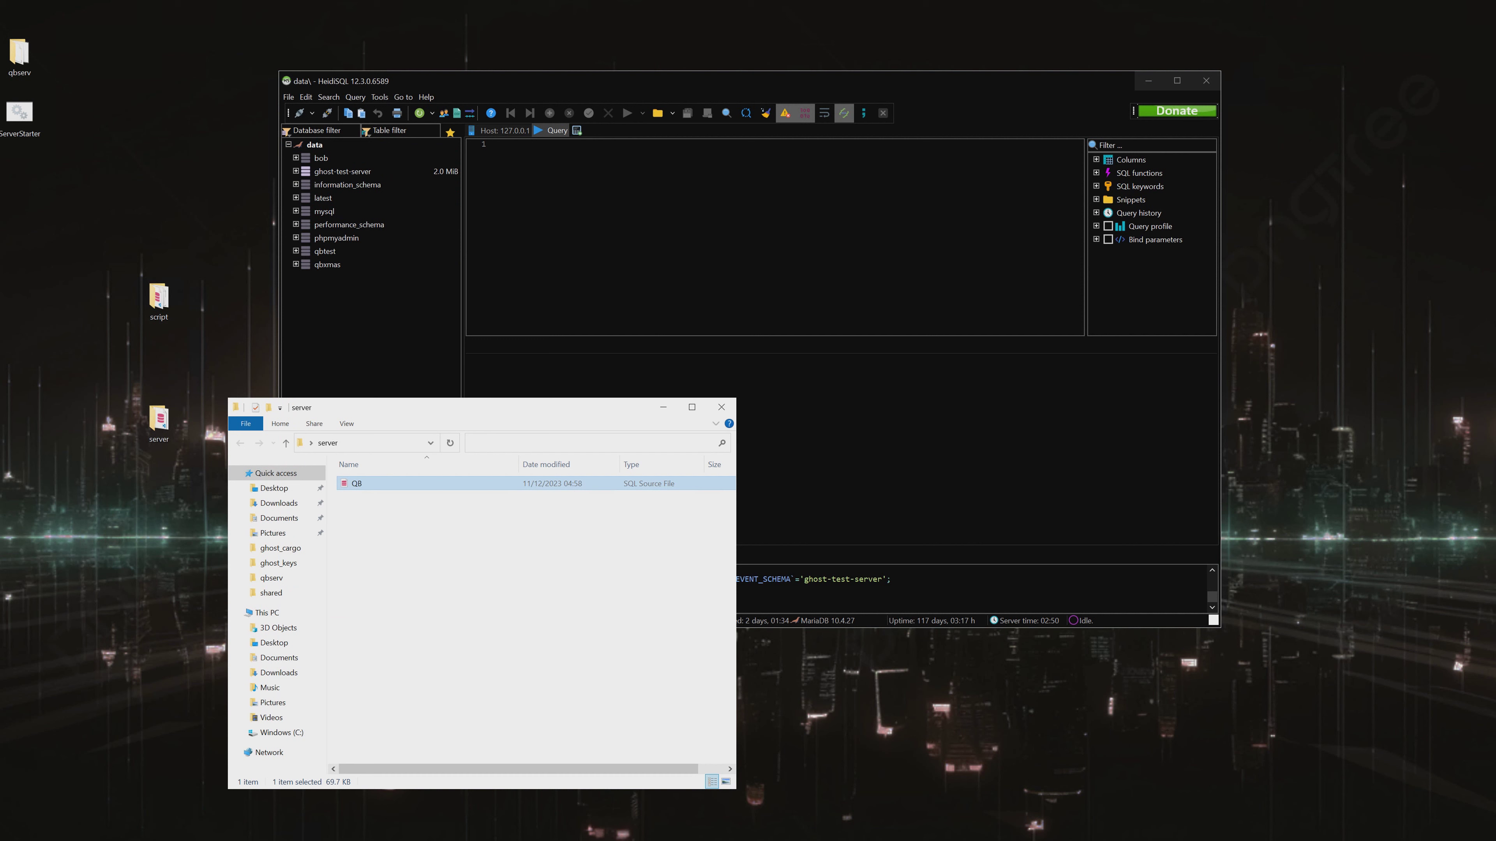
left_click_drag(358, 484, 665, 239)
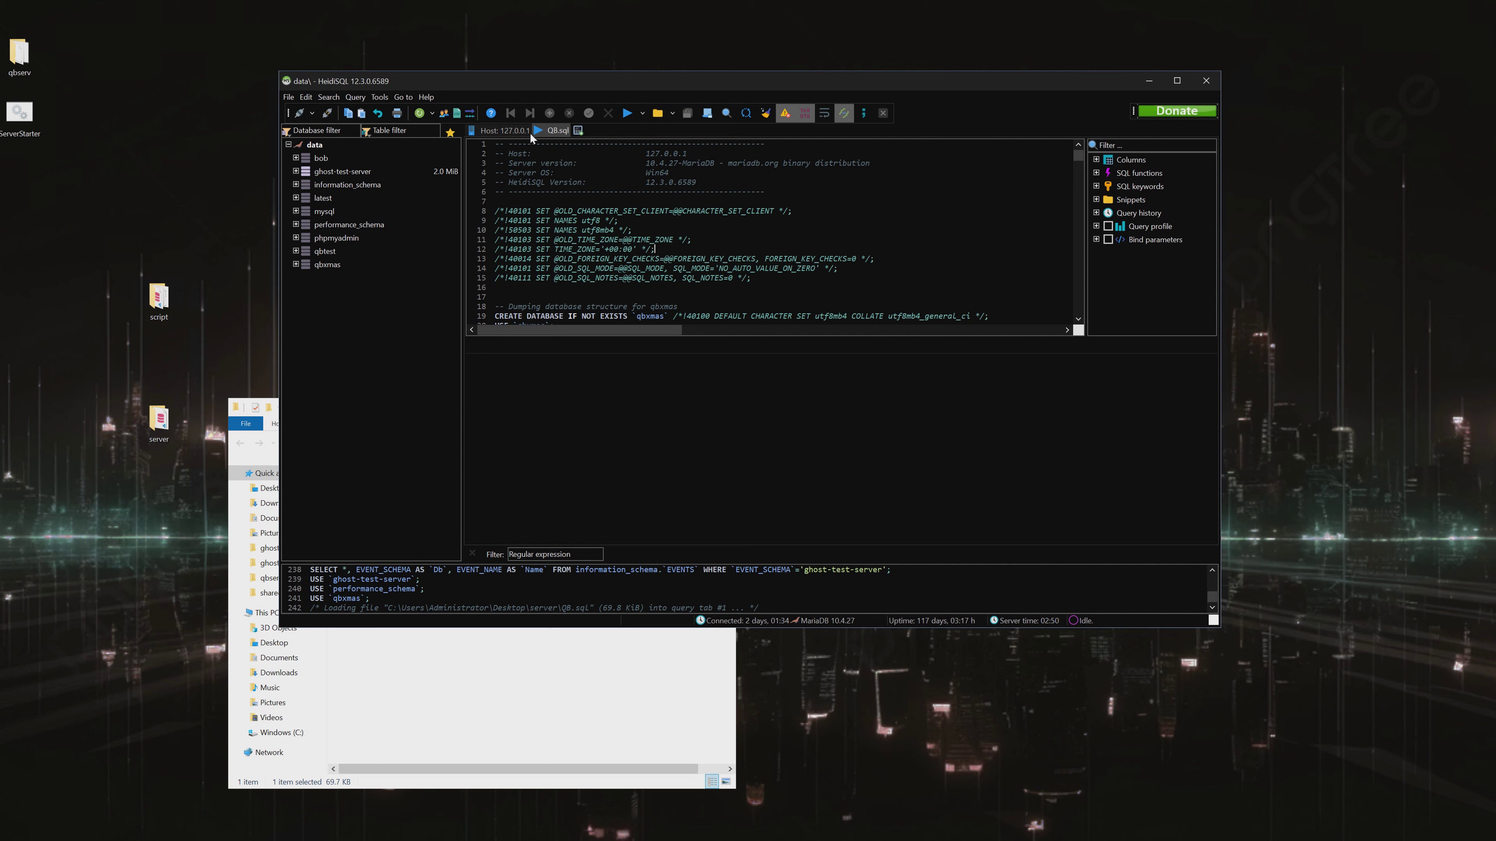
Change the database name in the script's CREATE DATABASE statement to mymum.
scroll(741, 236, "down", 3)
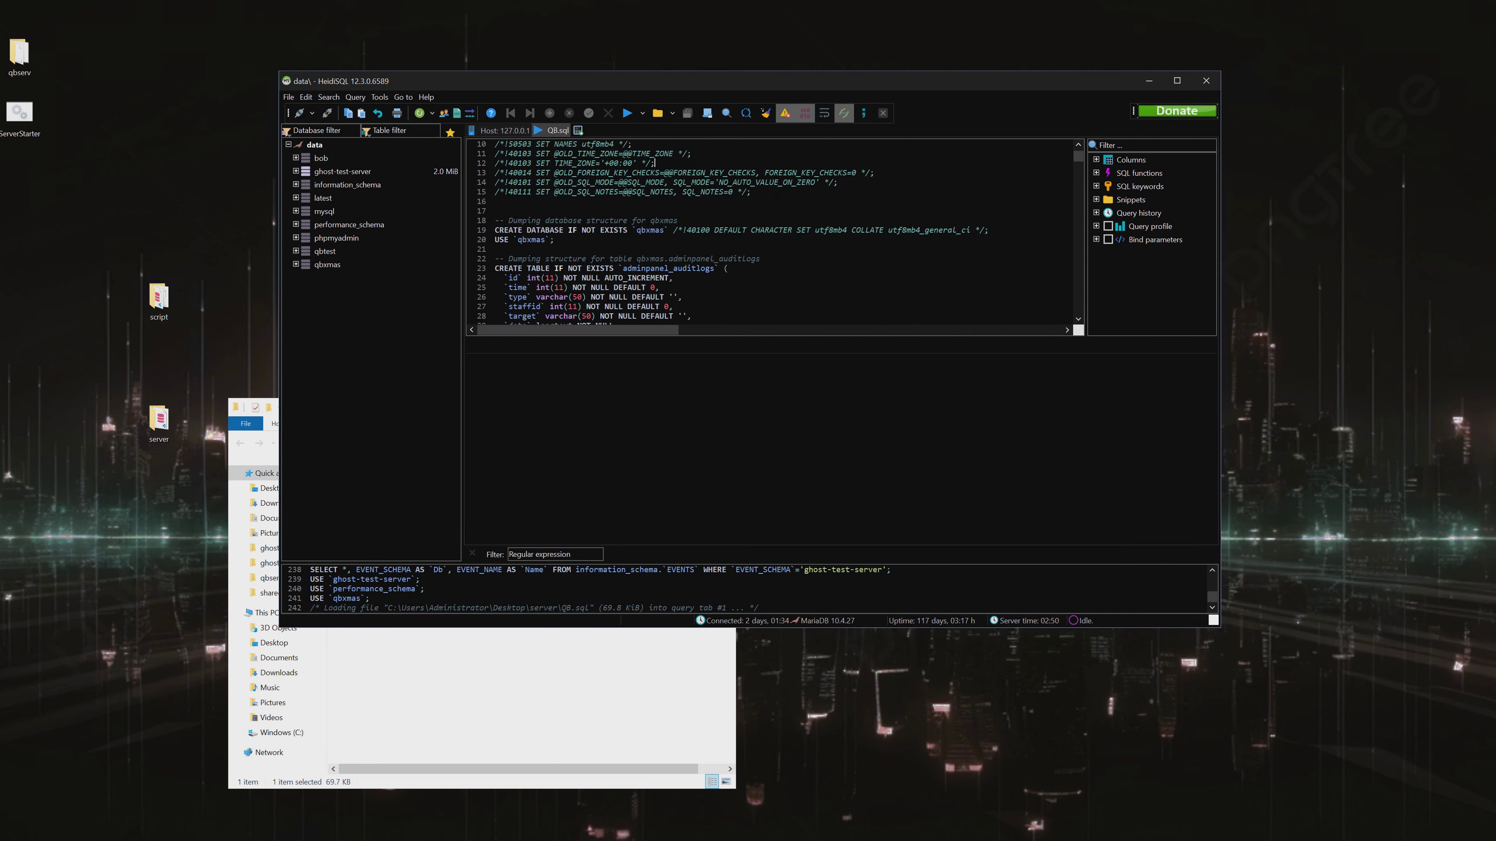
left_click_drag(494, 249, 495, 230)
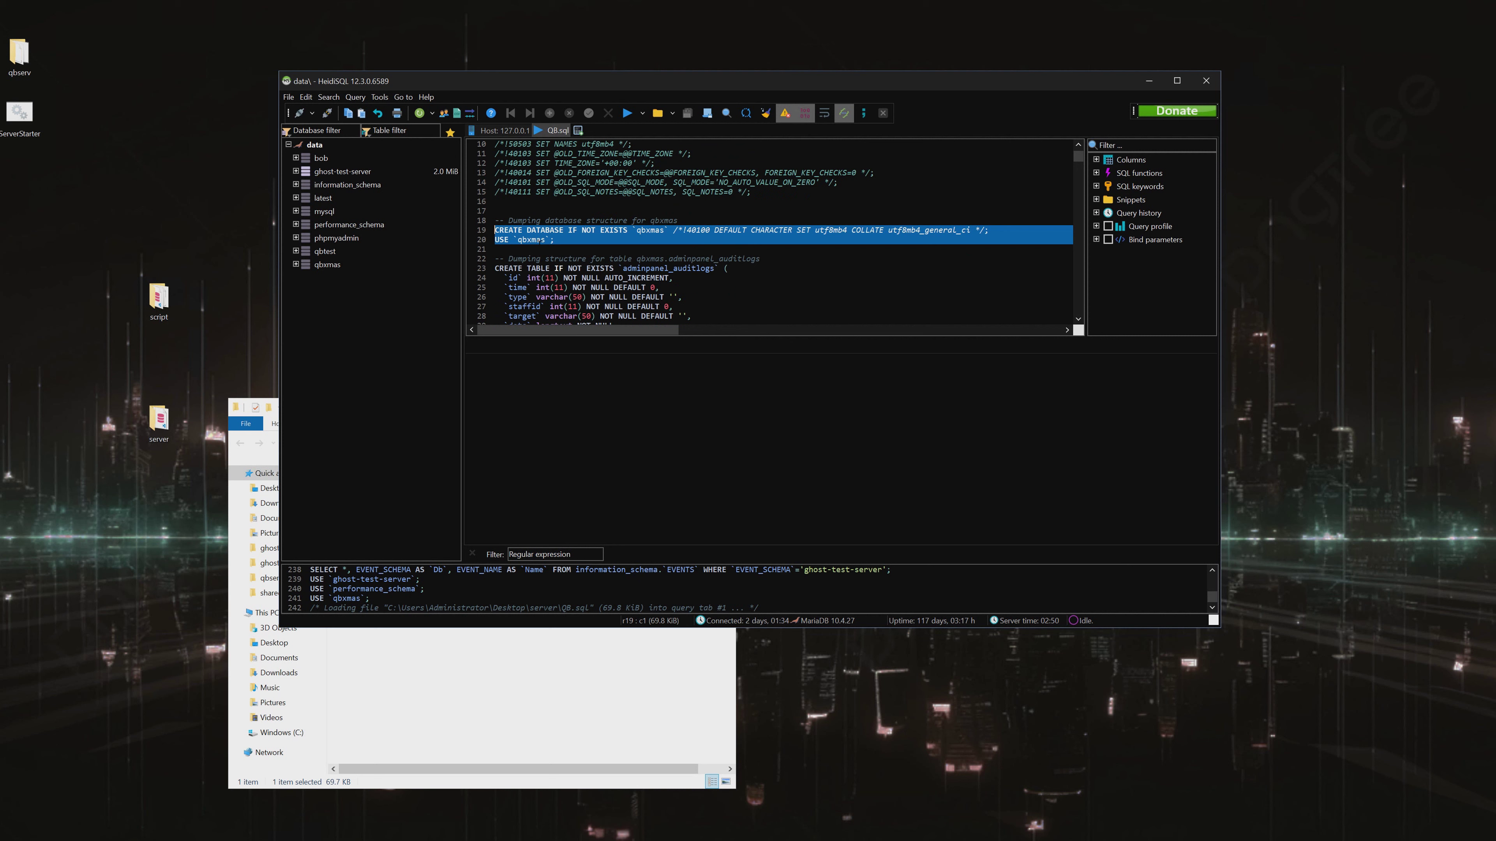
left_click(553, 240)
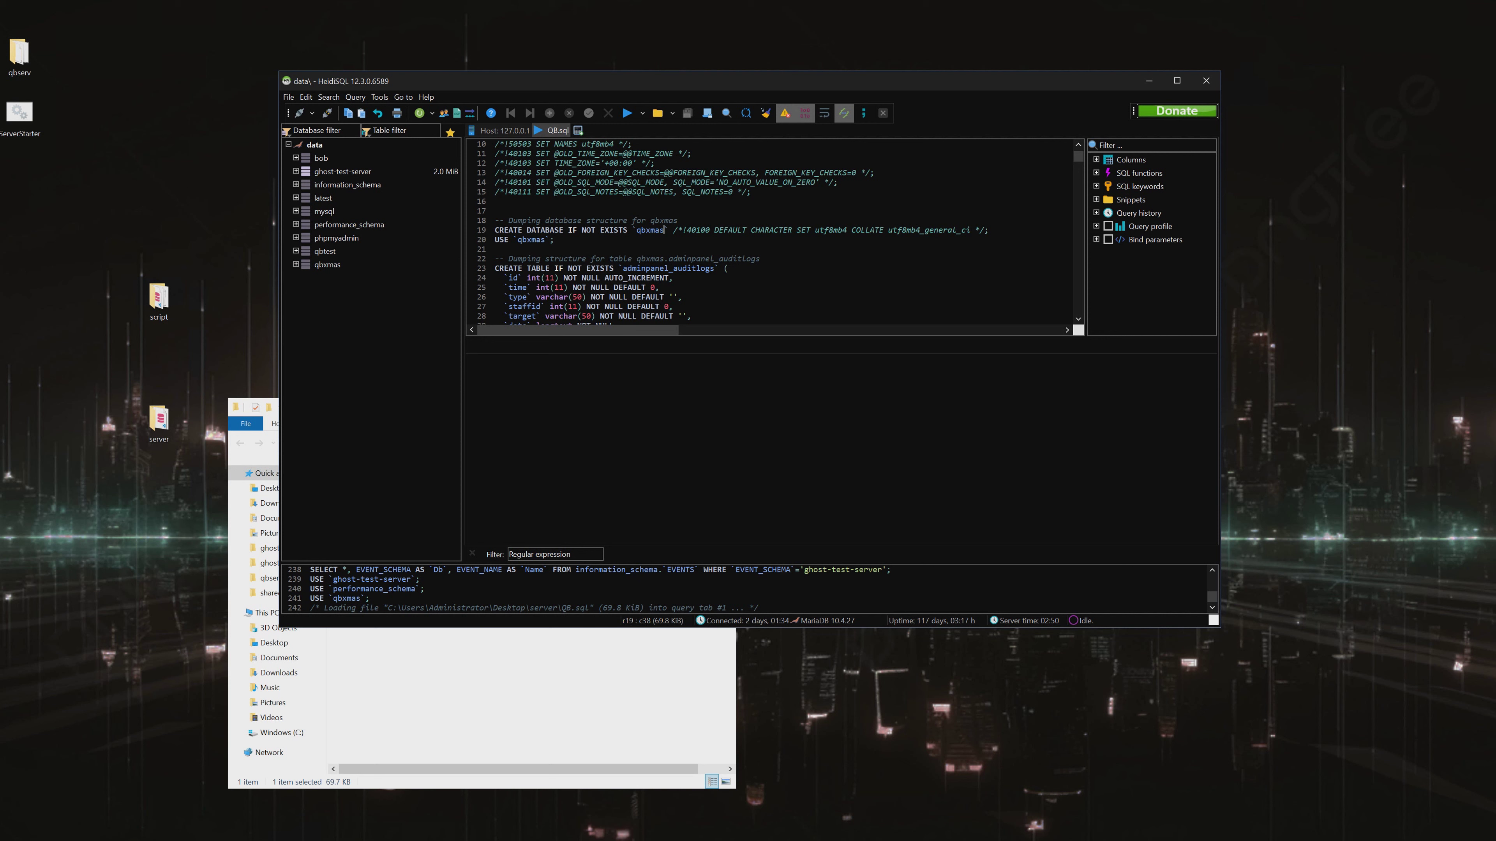
key("BackSpace")
key("BackSpace")
key("BackSpace")
key("BackSpace")
key("BackSpace")
key("BackSpace")
type("mymum")
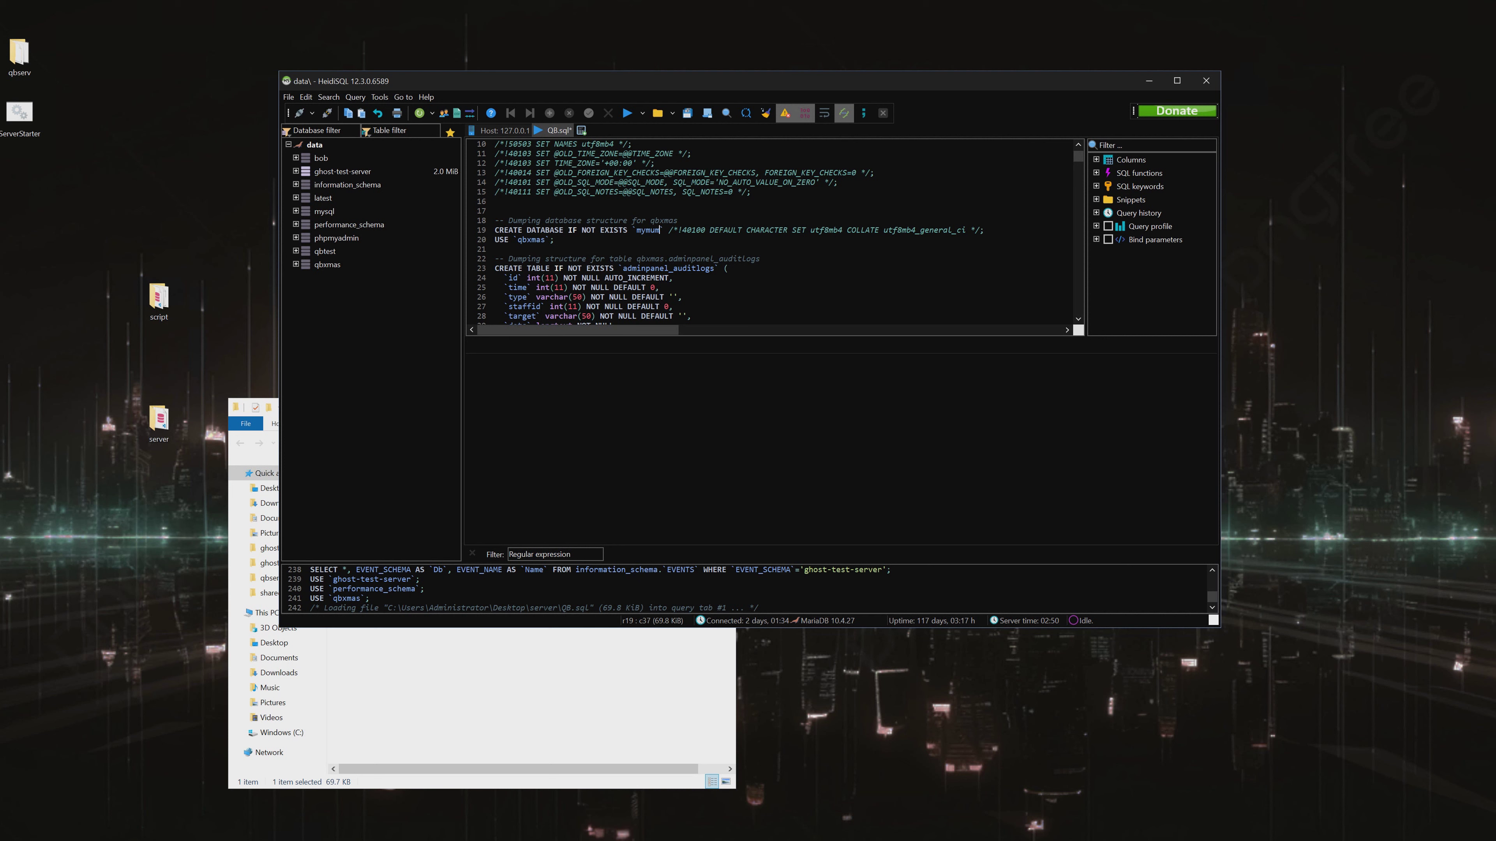
Copy the name mymum from the CREATE DATABASE line into the USE statement.
double_click(651, 230)
key("ctrl+c")
double_click(531, 240)
key("ctrl+v")
Run the edited QB script and refresh the database list.
key("F9")
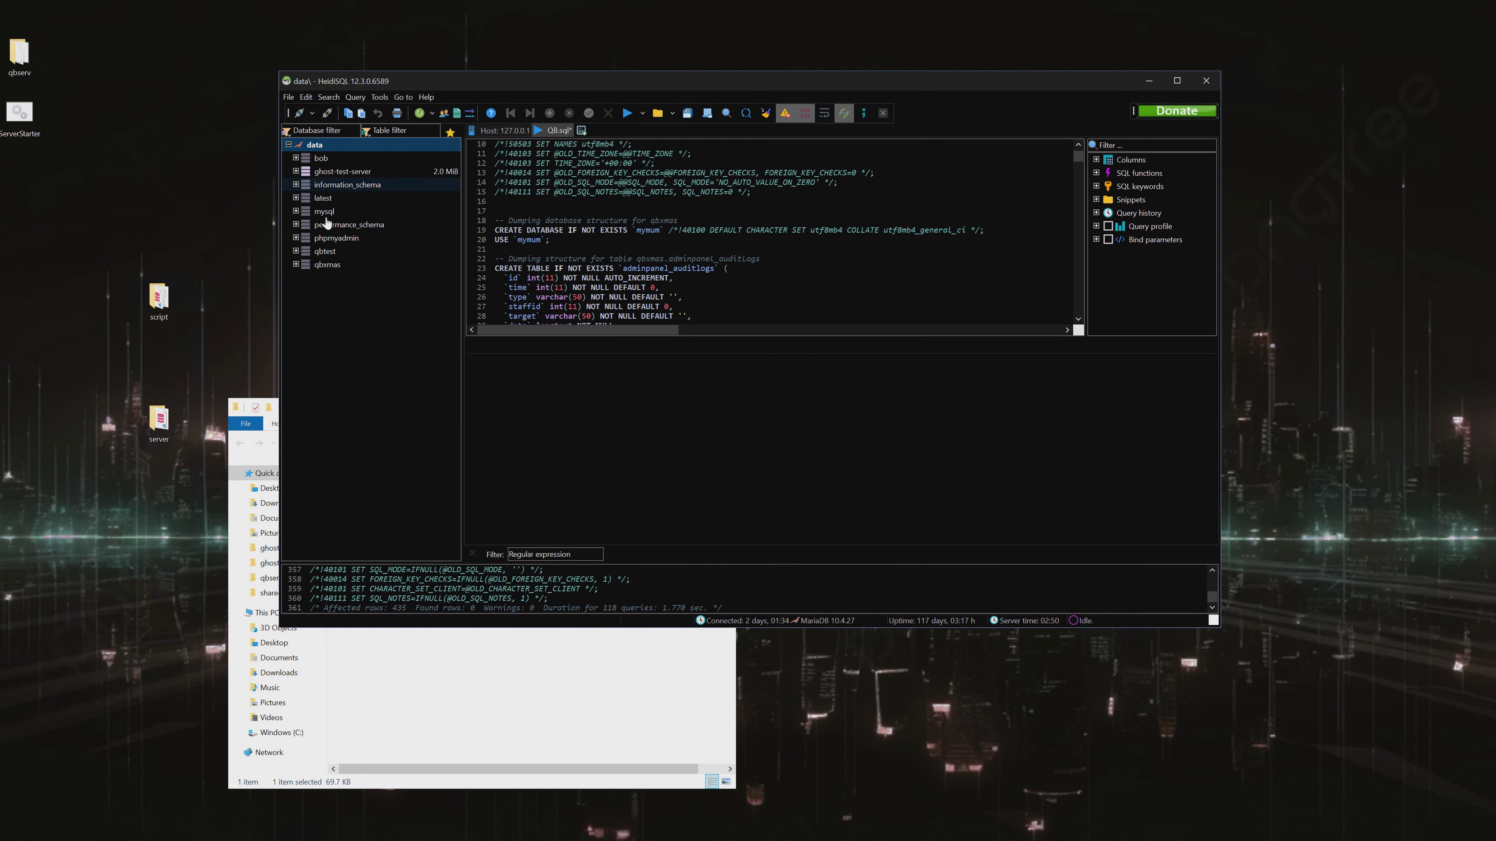
right_click(321, 159)
left_click(365, 340)
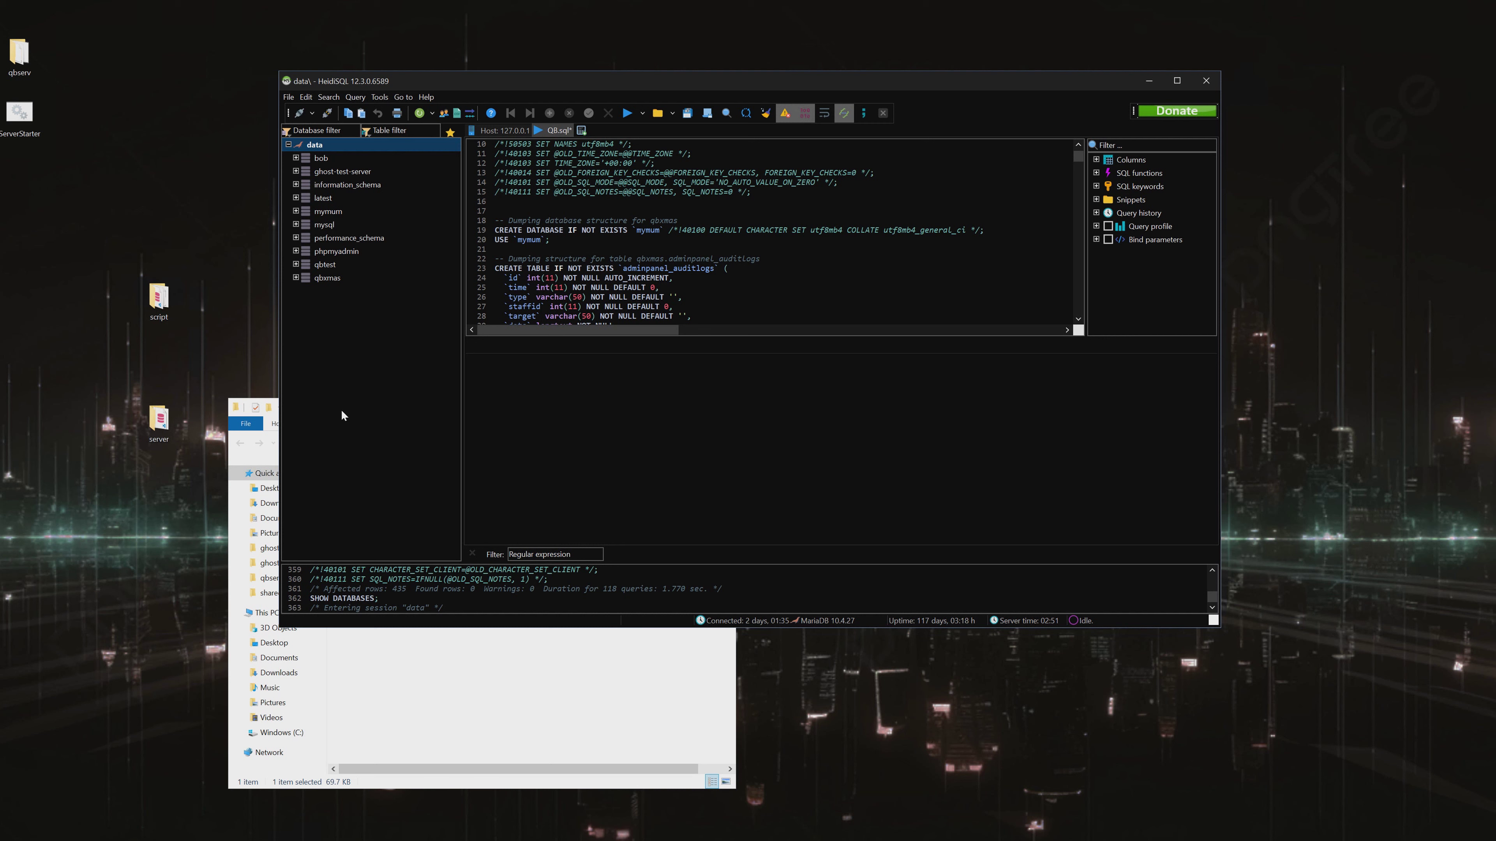
Create a database named ghosttest2 with the utf8mb4_general_ci collation on the data connection, select it and refresh the tree.
right_click(321, 144)
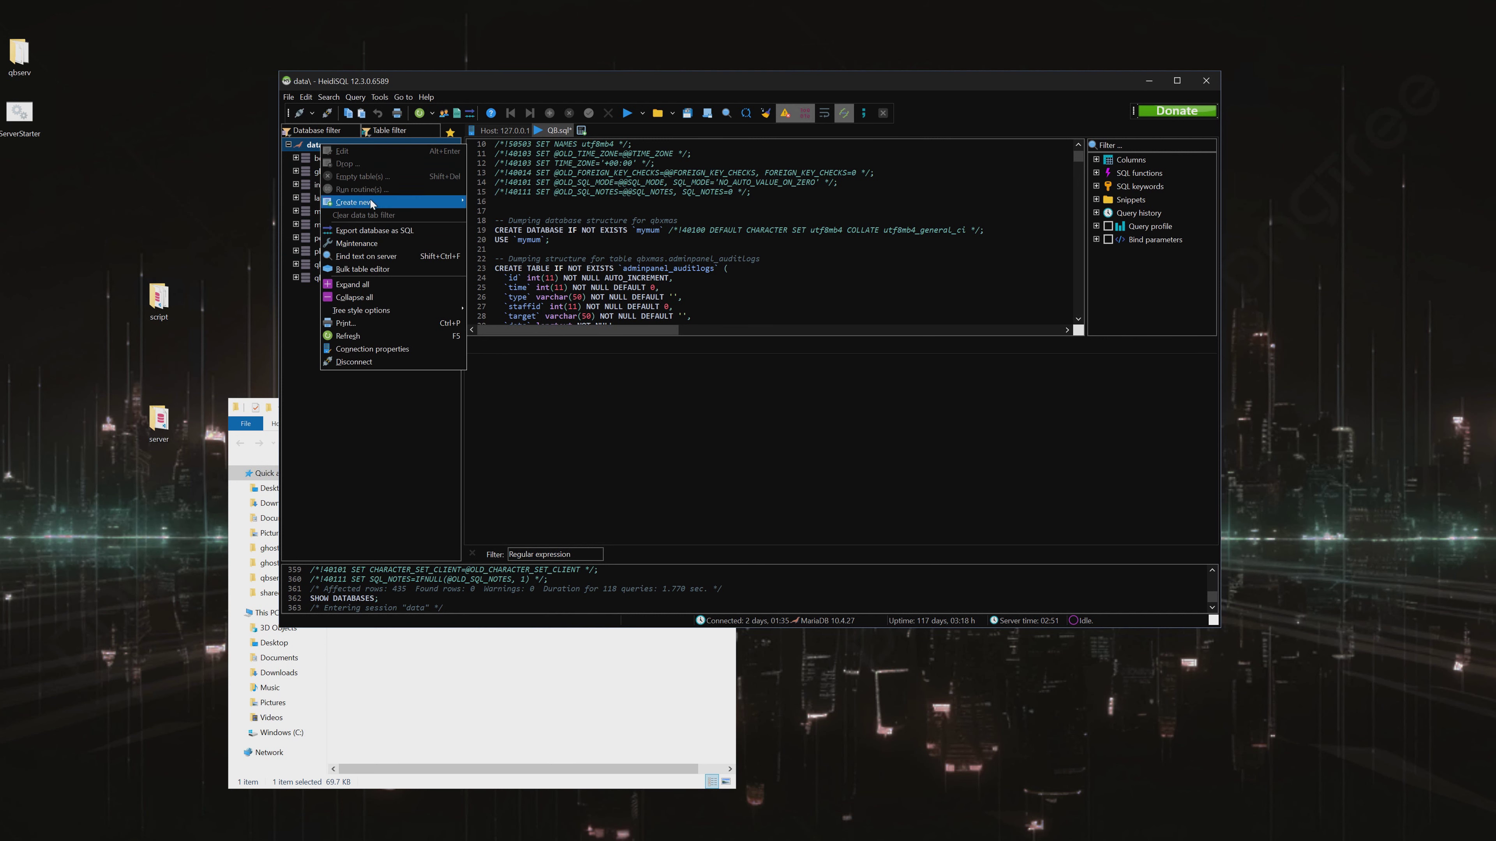
mouse_move(377, 202)
left_click(527, 215)
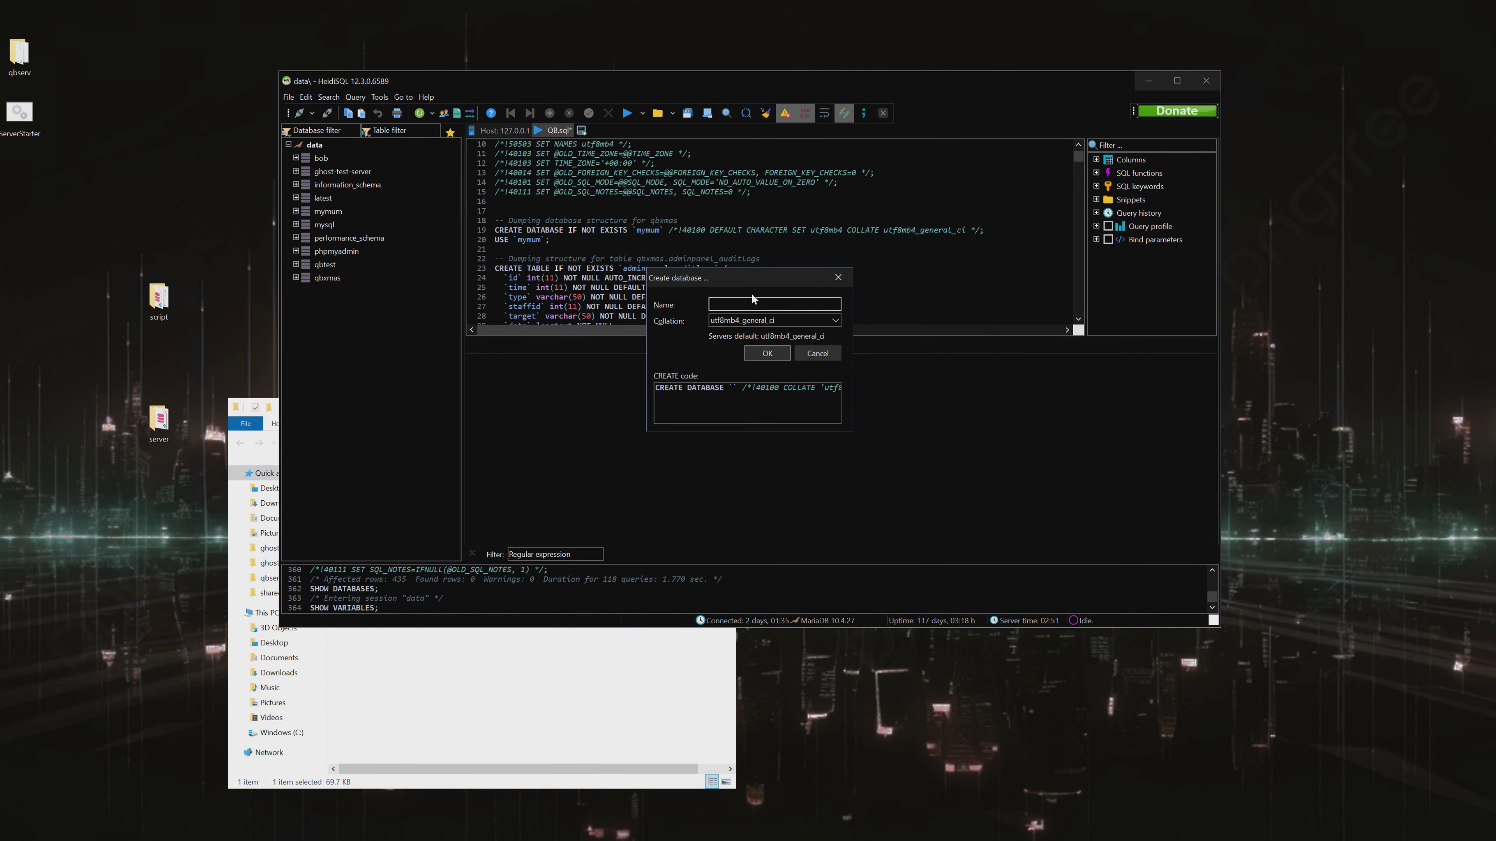
type("ghosttest2")
left_click(775, 351)
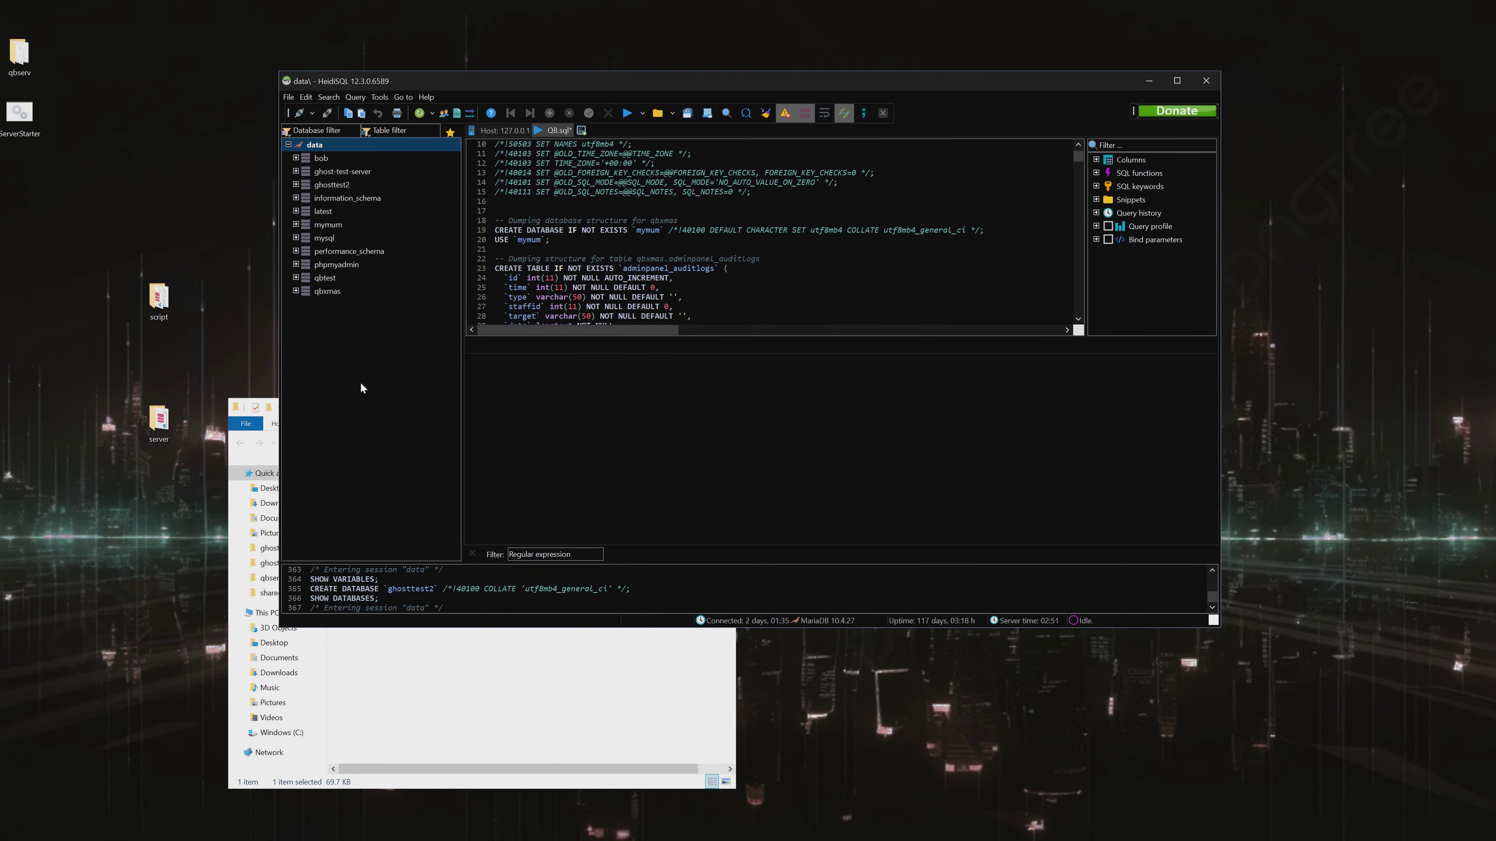
left_click(307, 189)
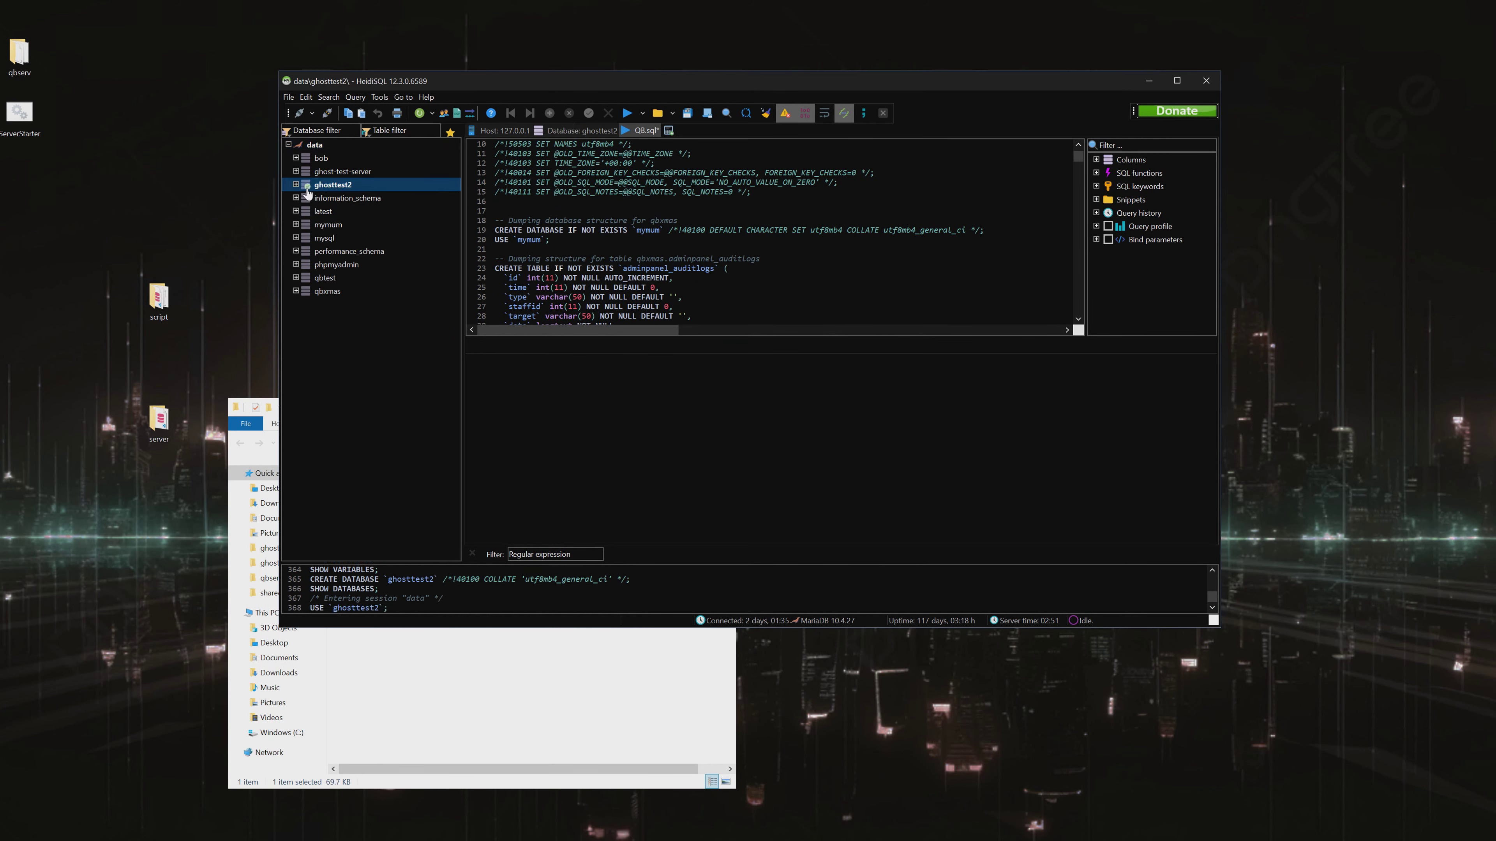
right_click(329, 188)
left_click(375, 376)
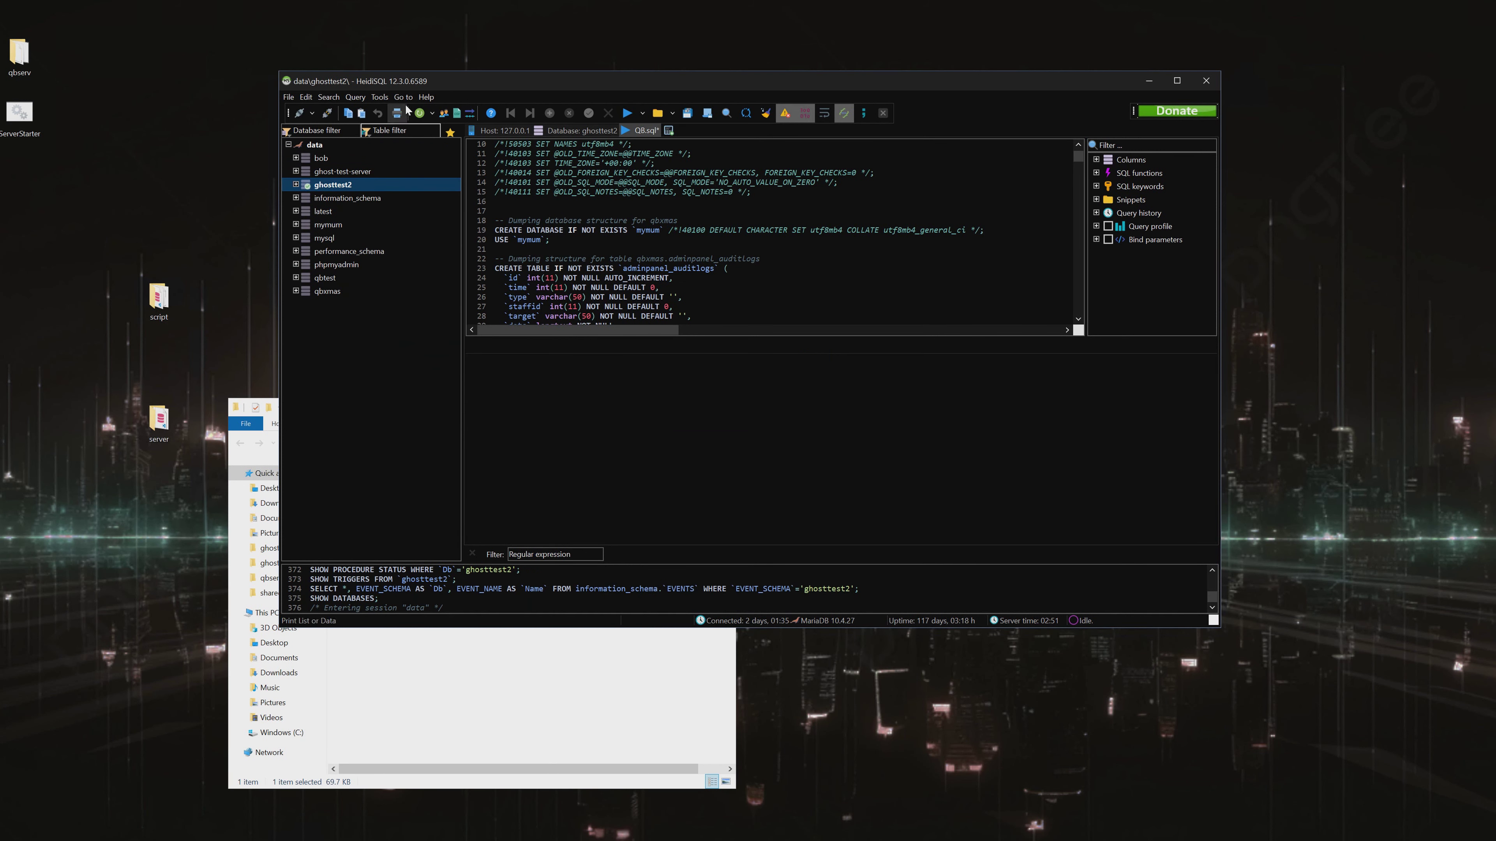
Replace the query script with SQL creating database ghostutorial and table ghost_players with columns id, player_name VARCHAR(255) and penis_size INT.
left_click(729, 265)
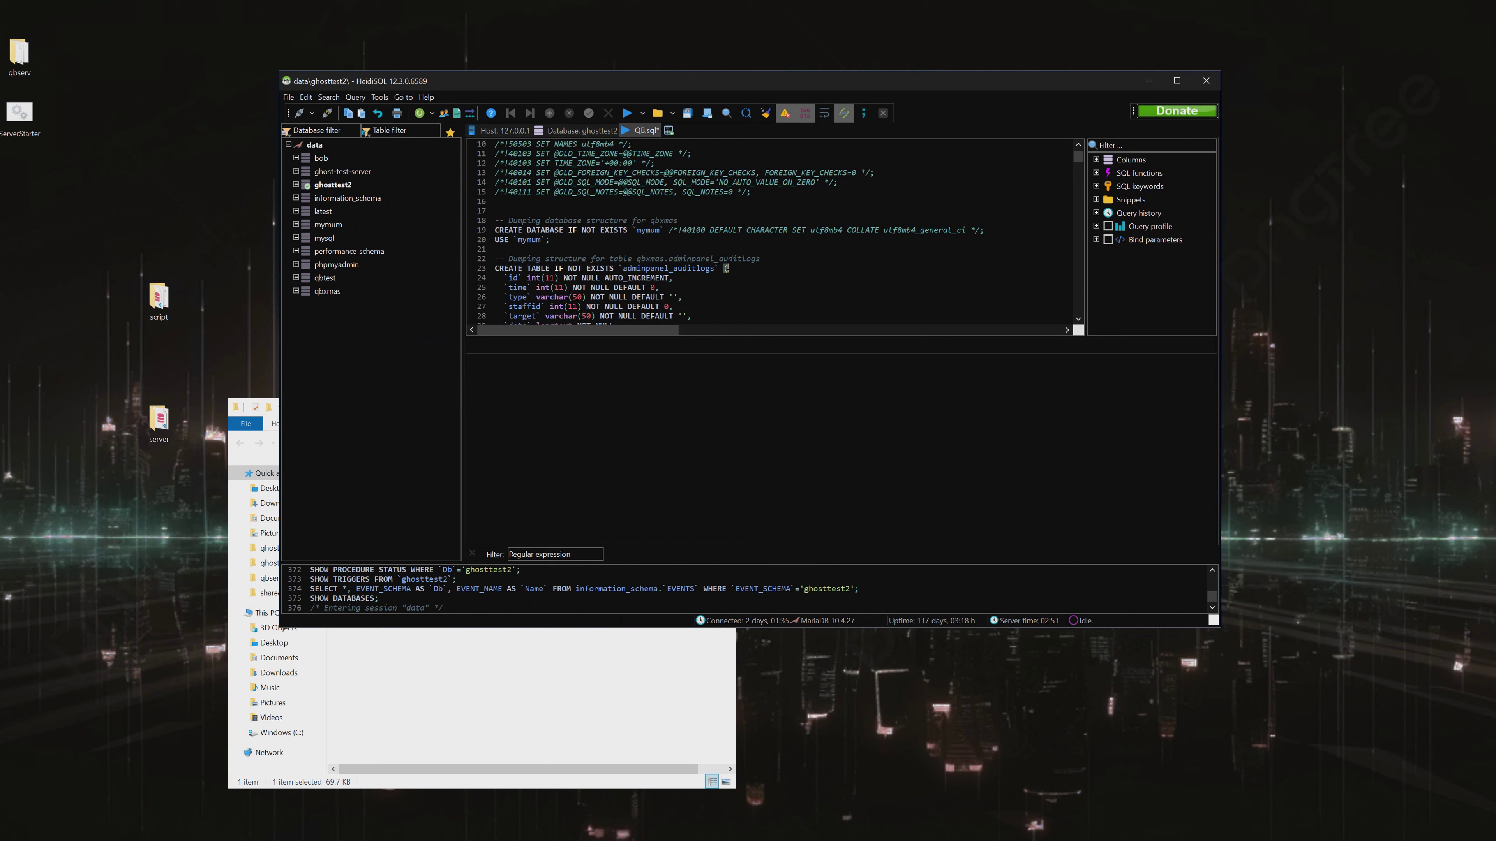
key("ctrl+a")
key("Delete")
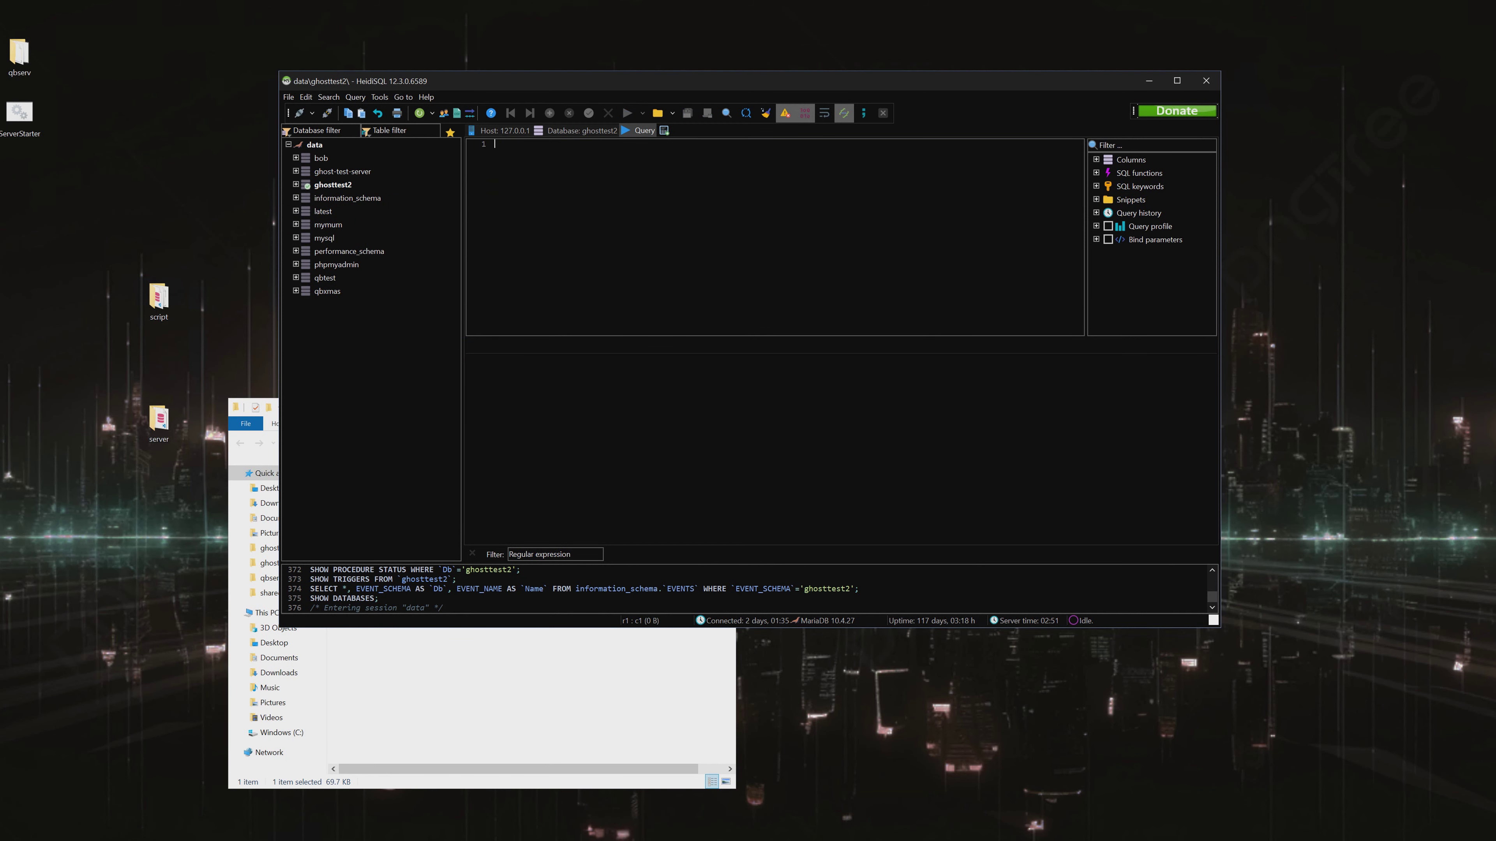
type("-- Create the database CREATE DATABASE ghostutorial;  -- Use the created database USE ghostutorial;  -- Create the table 'ghost_players' with specified columns CREATE TABLE ghost_players (     id INT AUTO_INCREMENT PRIMARY KEY,     player_name VARCHAR(255) NOT NULL,     penis_size INT );  -- Example of inserting data into the table -- INSERT INTO ghost_players (player_name, penis_size) VALUES ('Player1', 10);")
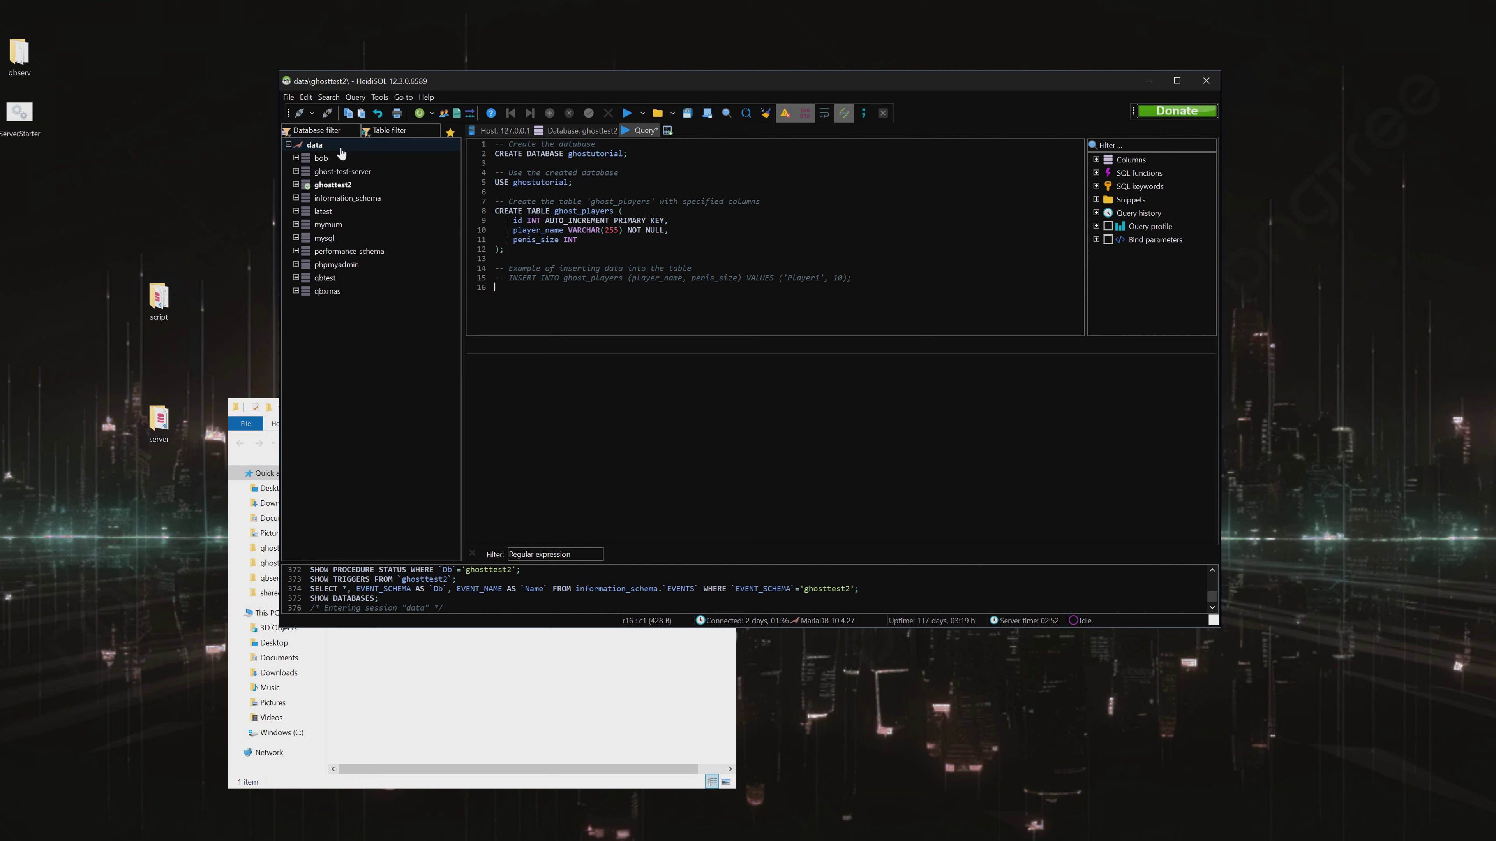
Run the ghostutorial creation script from the data connection root and refresh the databases.
left_click(316, 145)
left_click(628, 116)
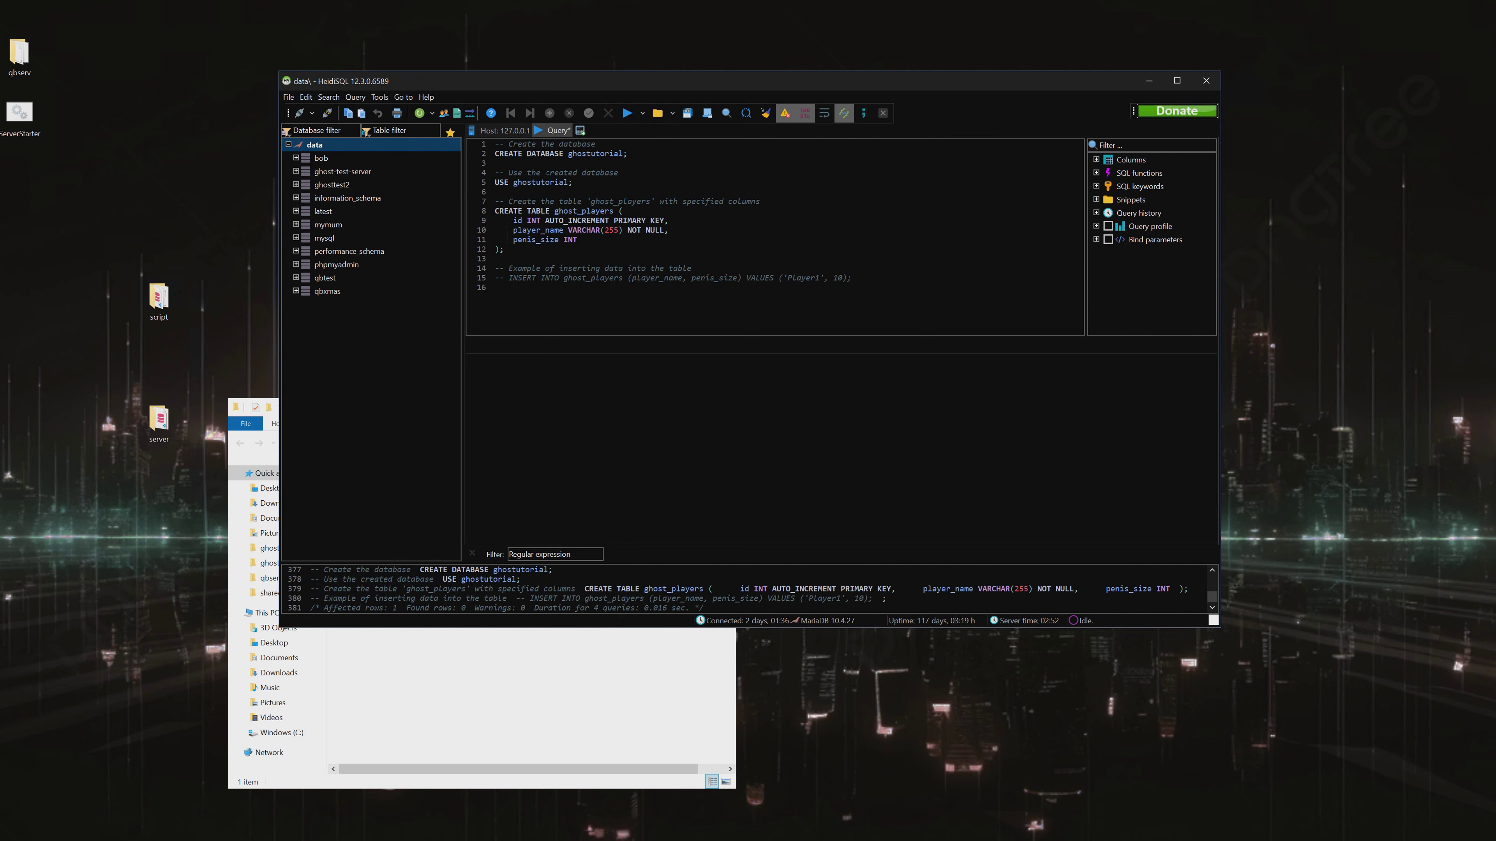
right_click(334, 147)
left_click(378, 337)
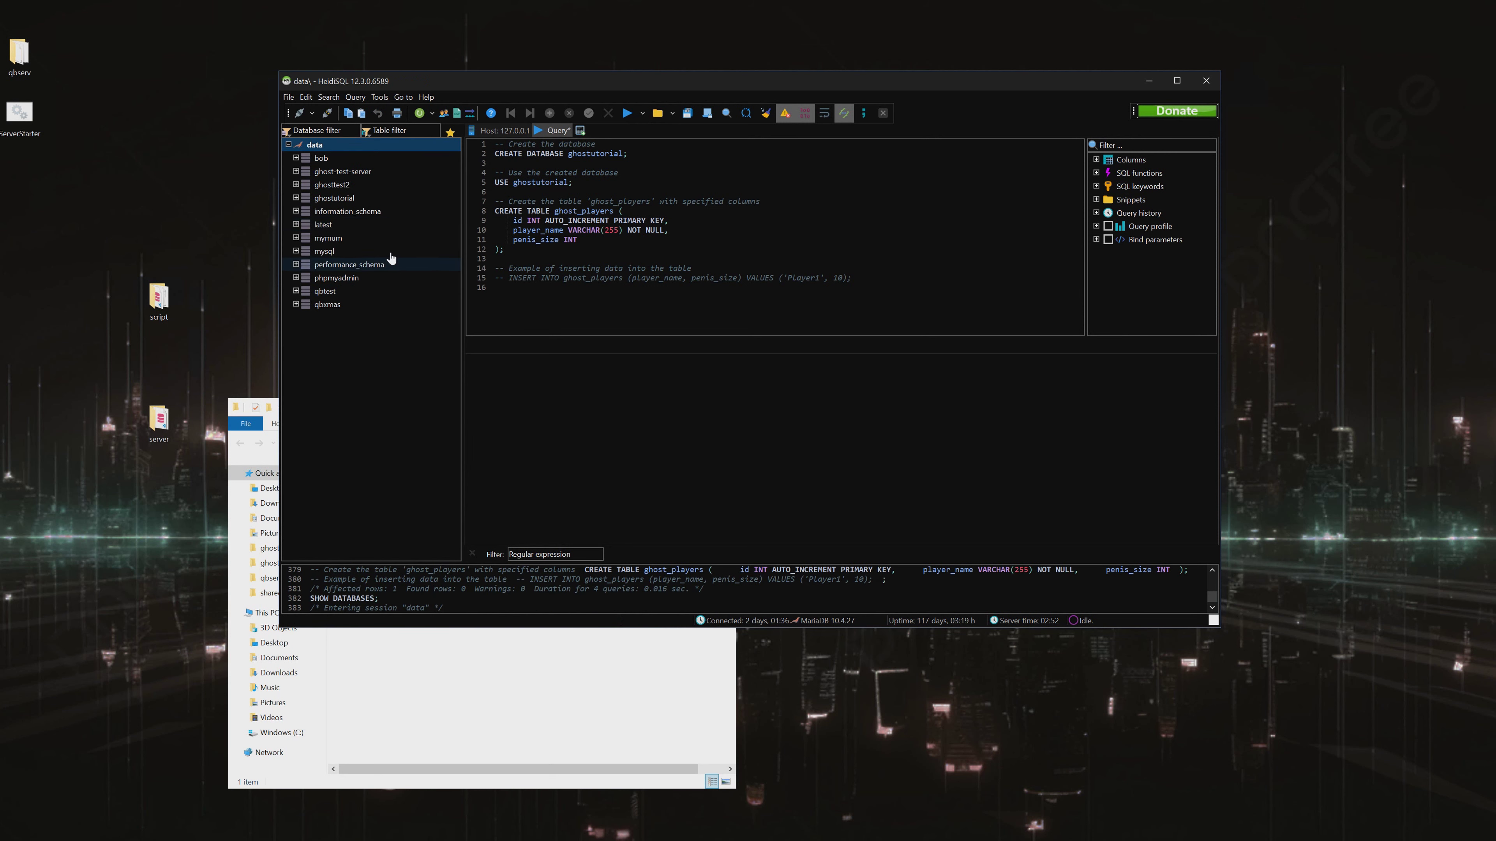
Expand ghostutorial, select its ghost_players table, compare it with the creation script and view the table's data.
left_click(351, 201)
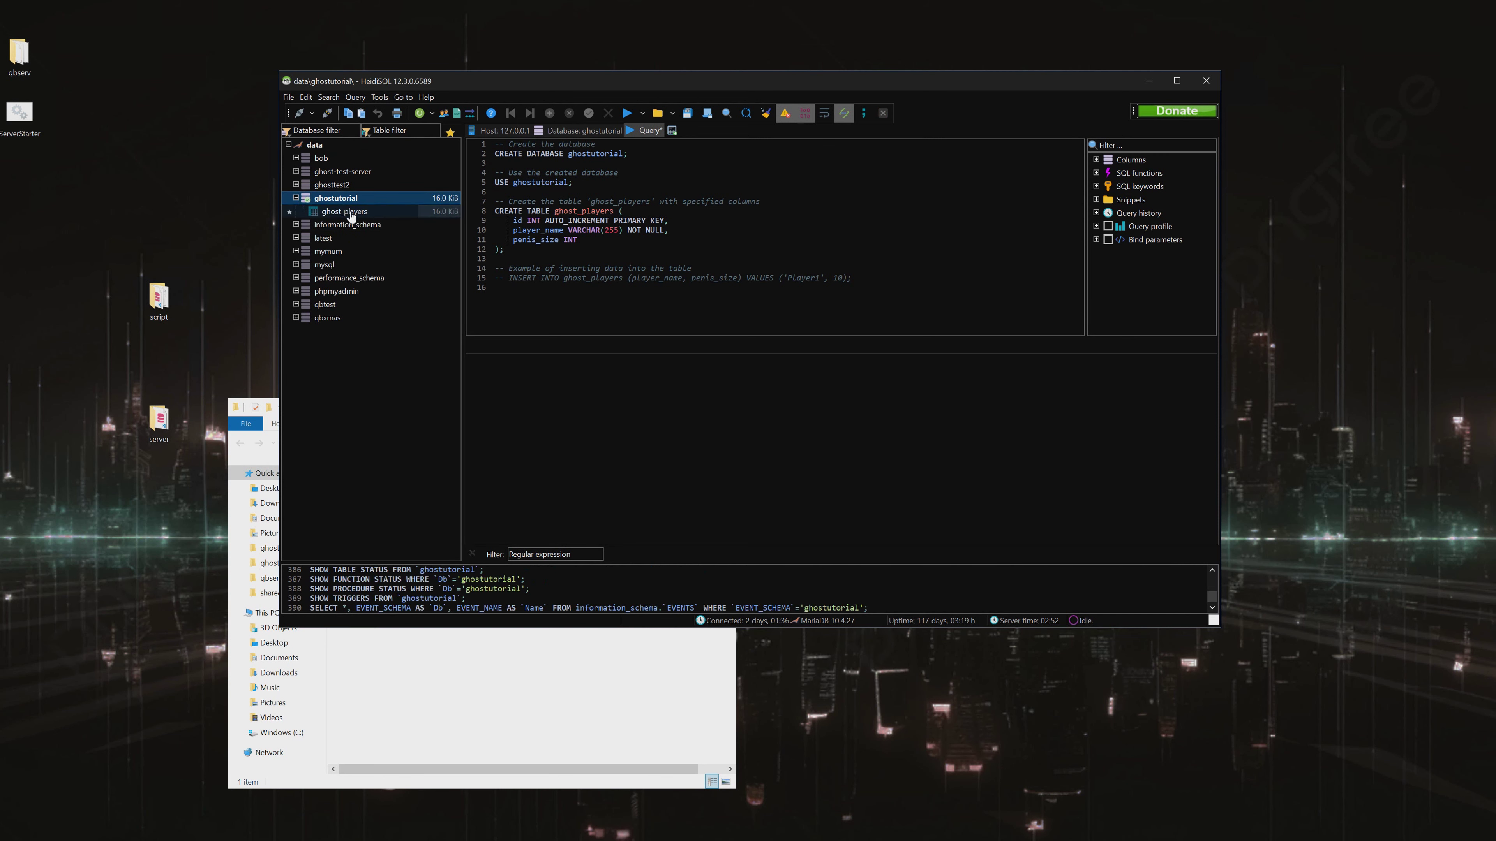
left_click(346, 211)
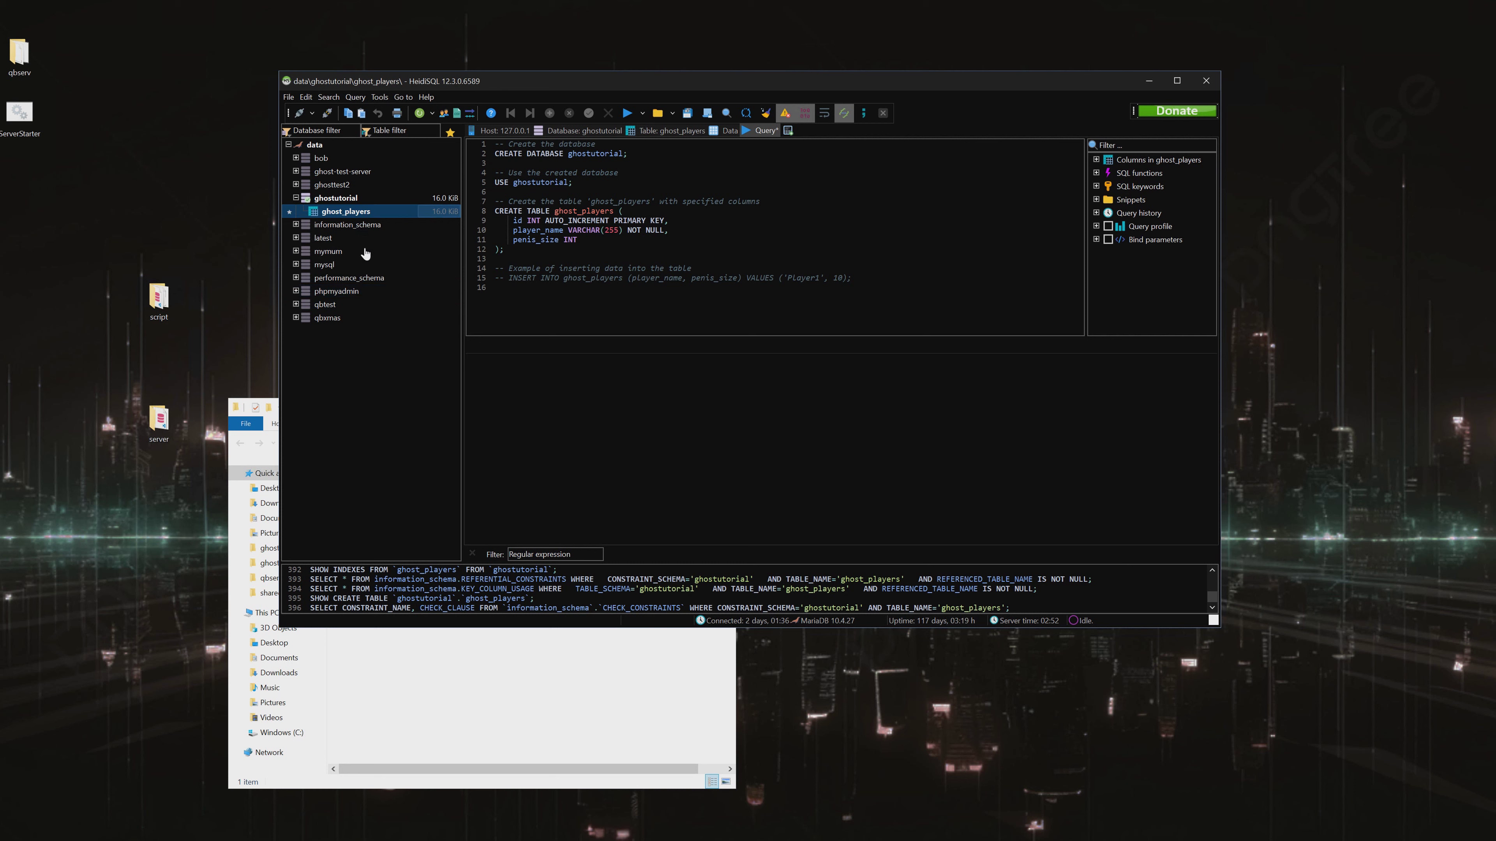
left_click_drag(765, 300, 490, 132)
left_click(760, 269)
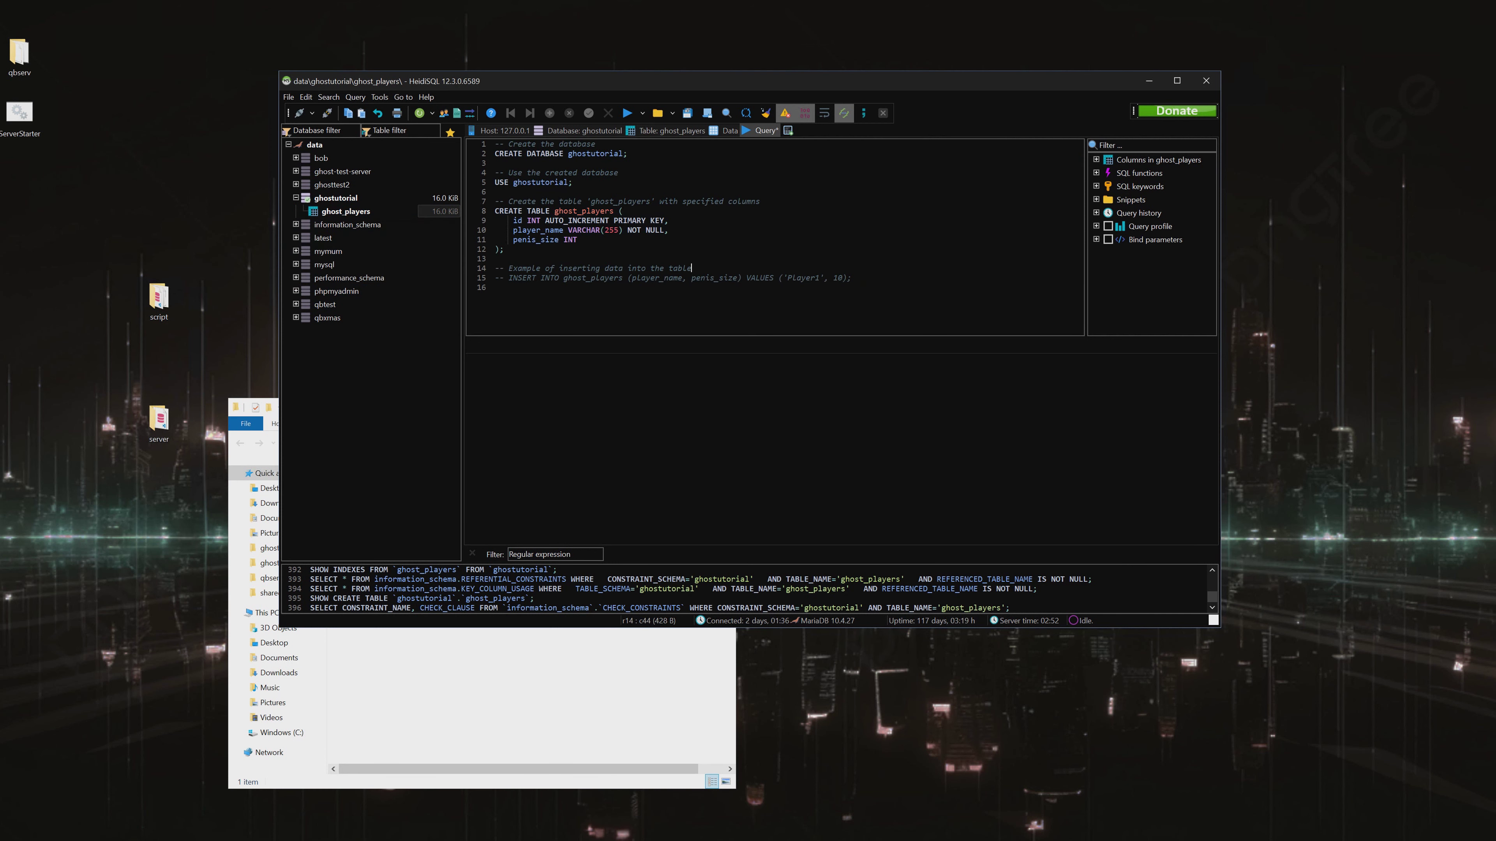
left_click(730, 131)
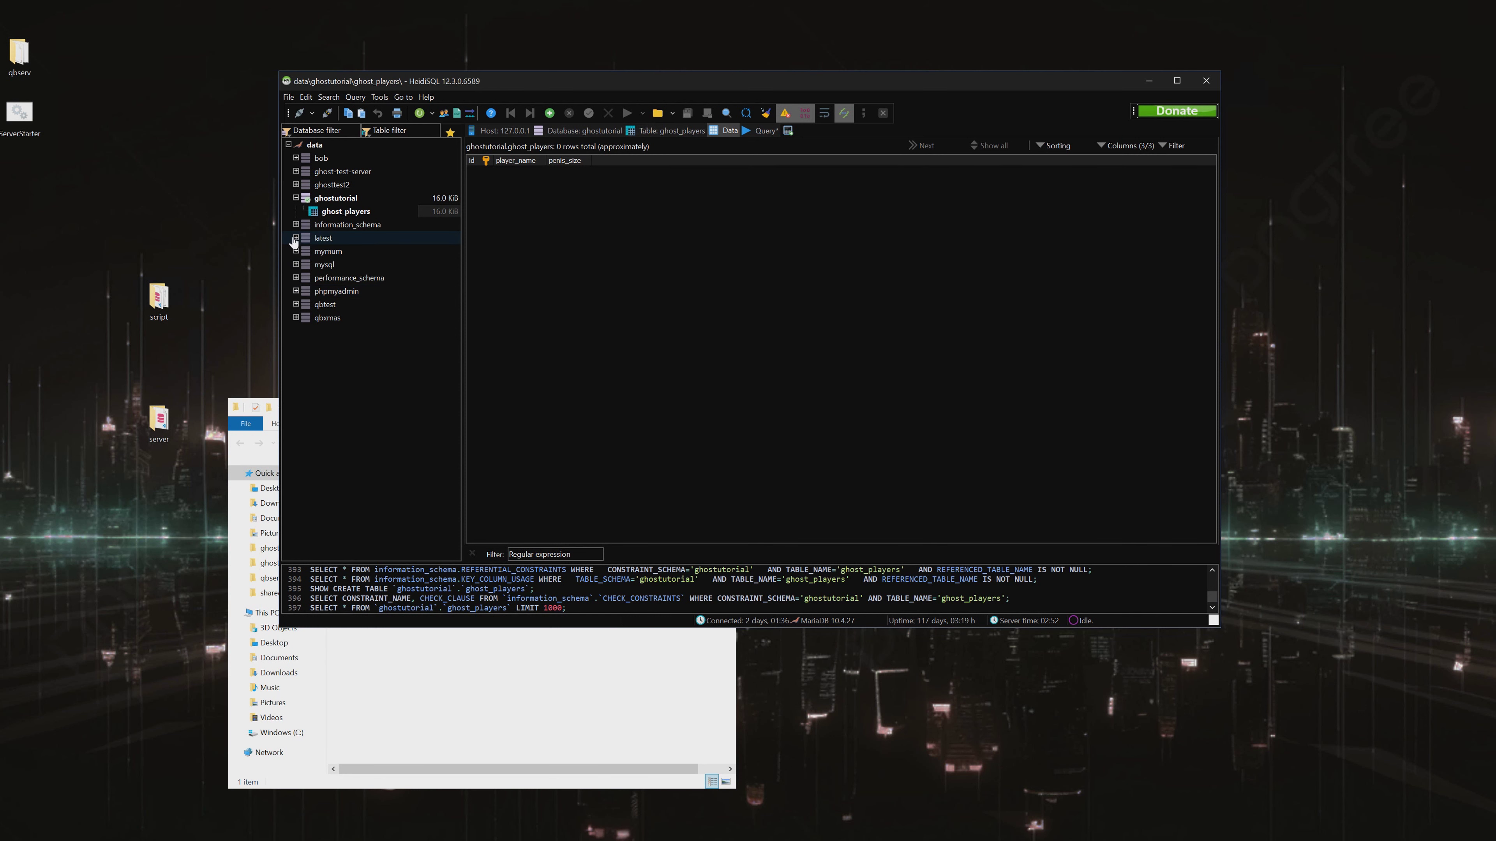
Expand the ghost-test-server database and view the data of its dealers table.
left_click(286, 176)
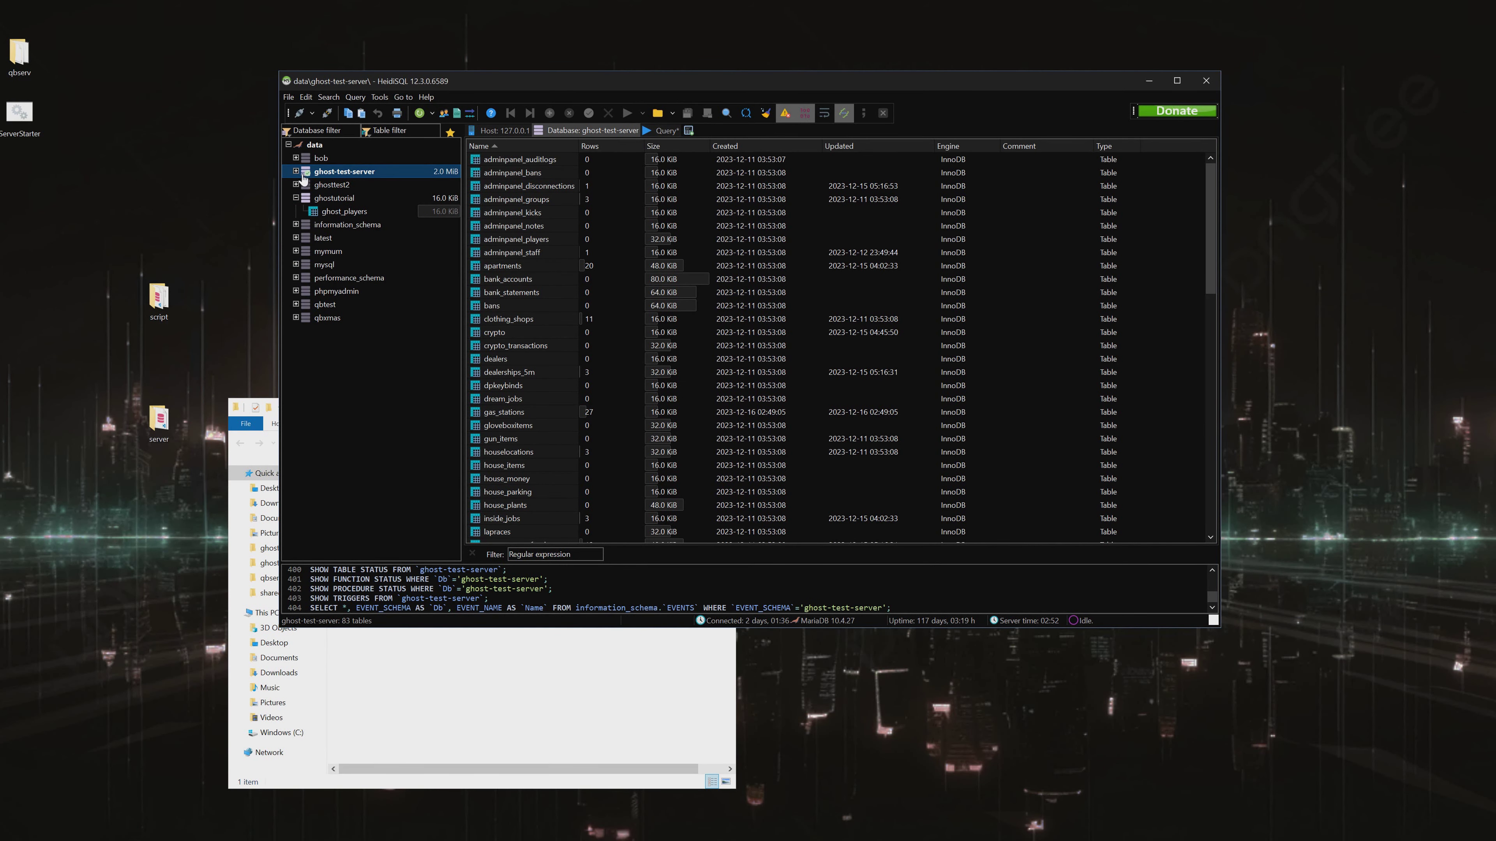
left_click(296, 172)
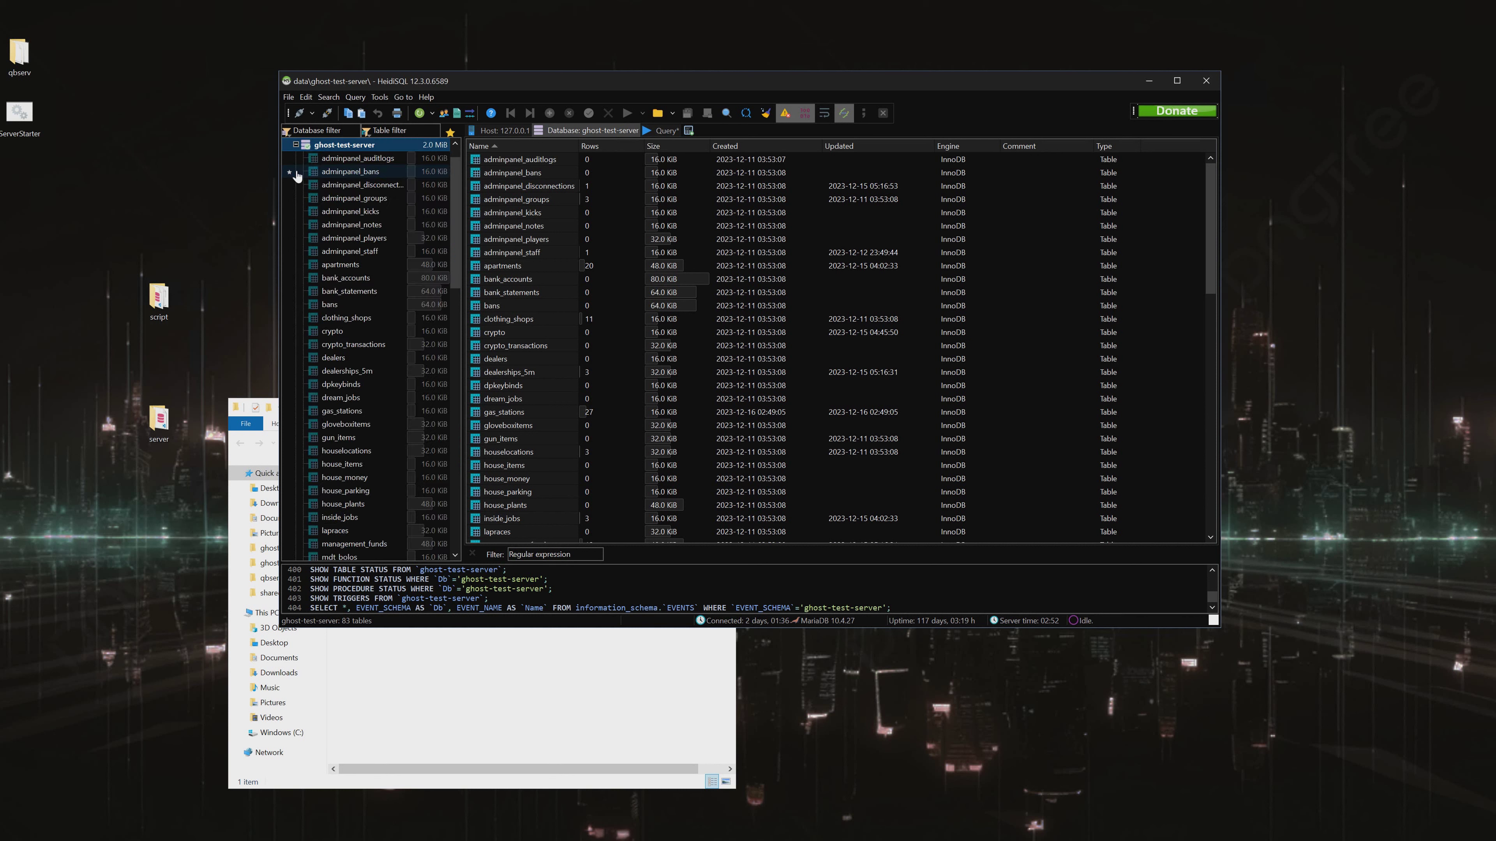
left_click(343, 358)
left_click(722, 131)
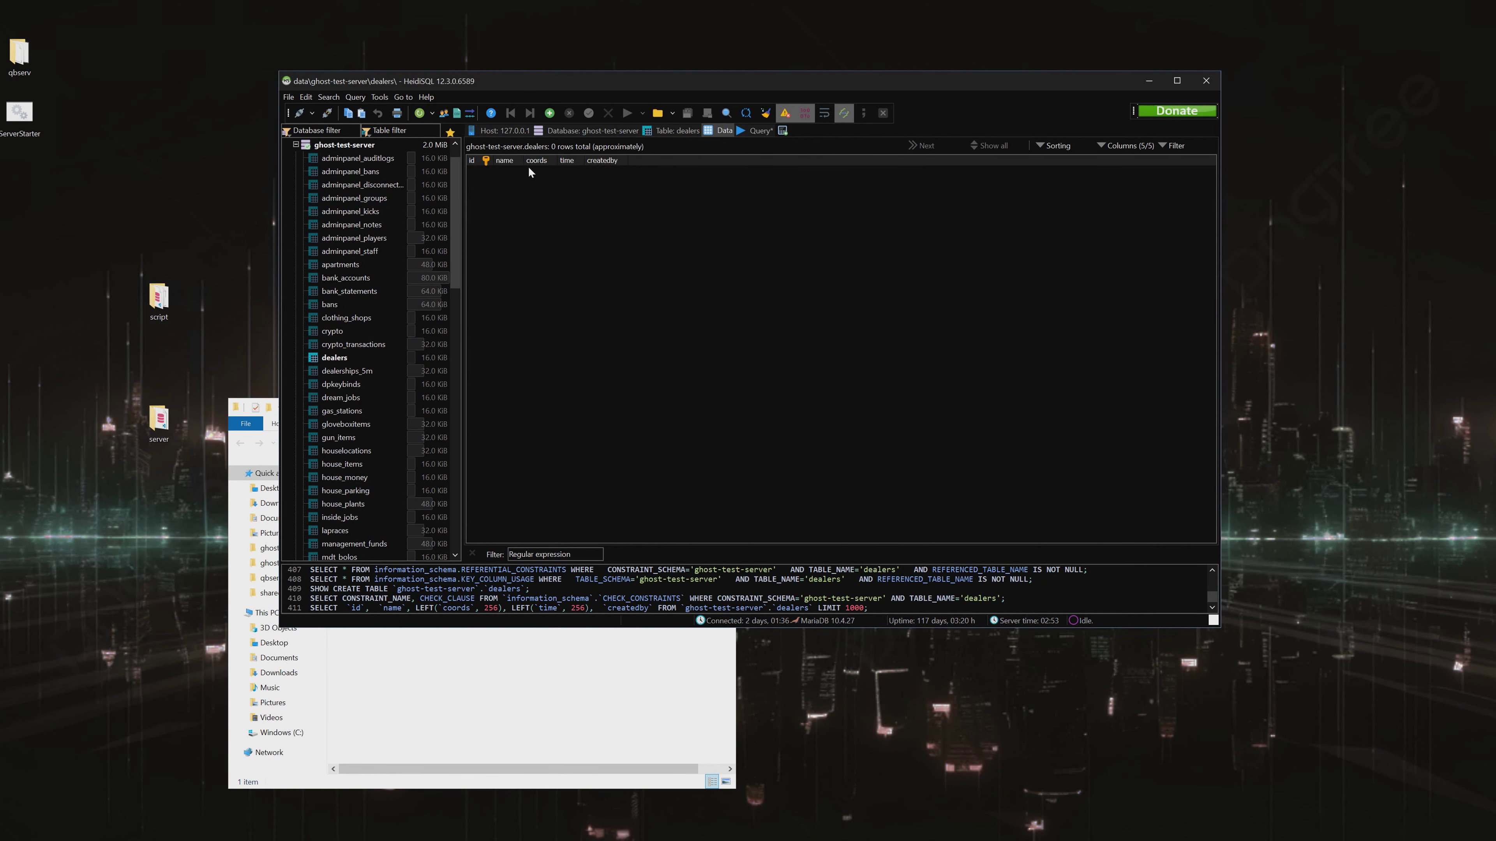
View the data of the vehicles table in ghost-test-server.
scroll(394, 411, "down", 4)
scroll(394, 412, "down", 12)
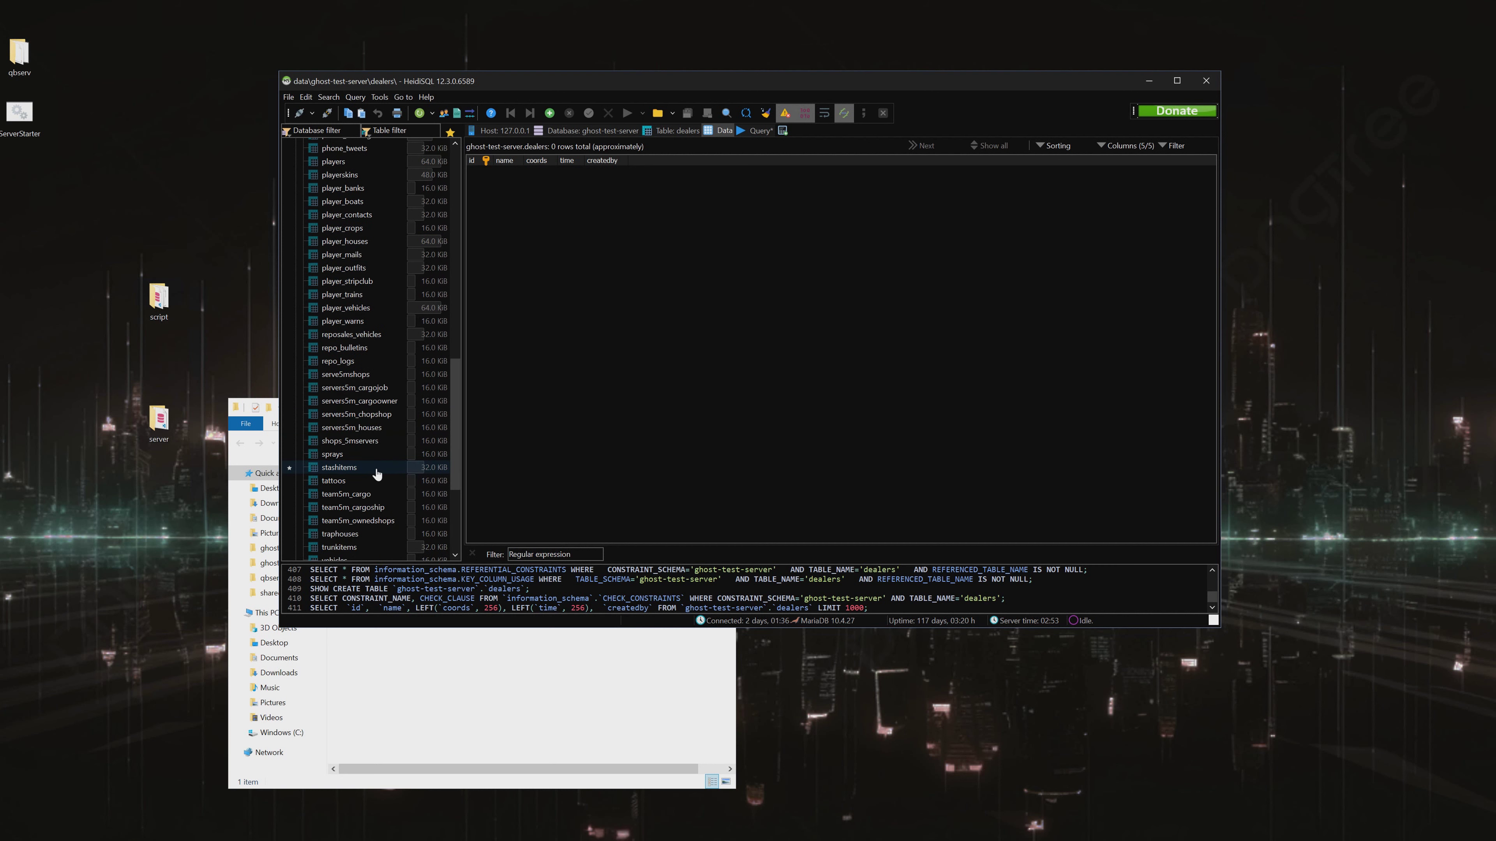
scroll(377, 478, "down", 4)
left_click(346, 411)
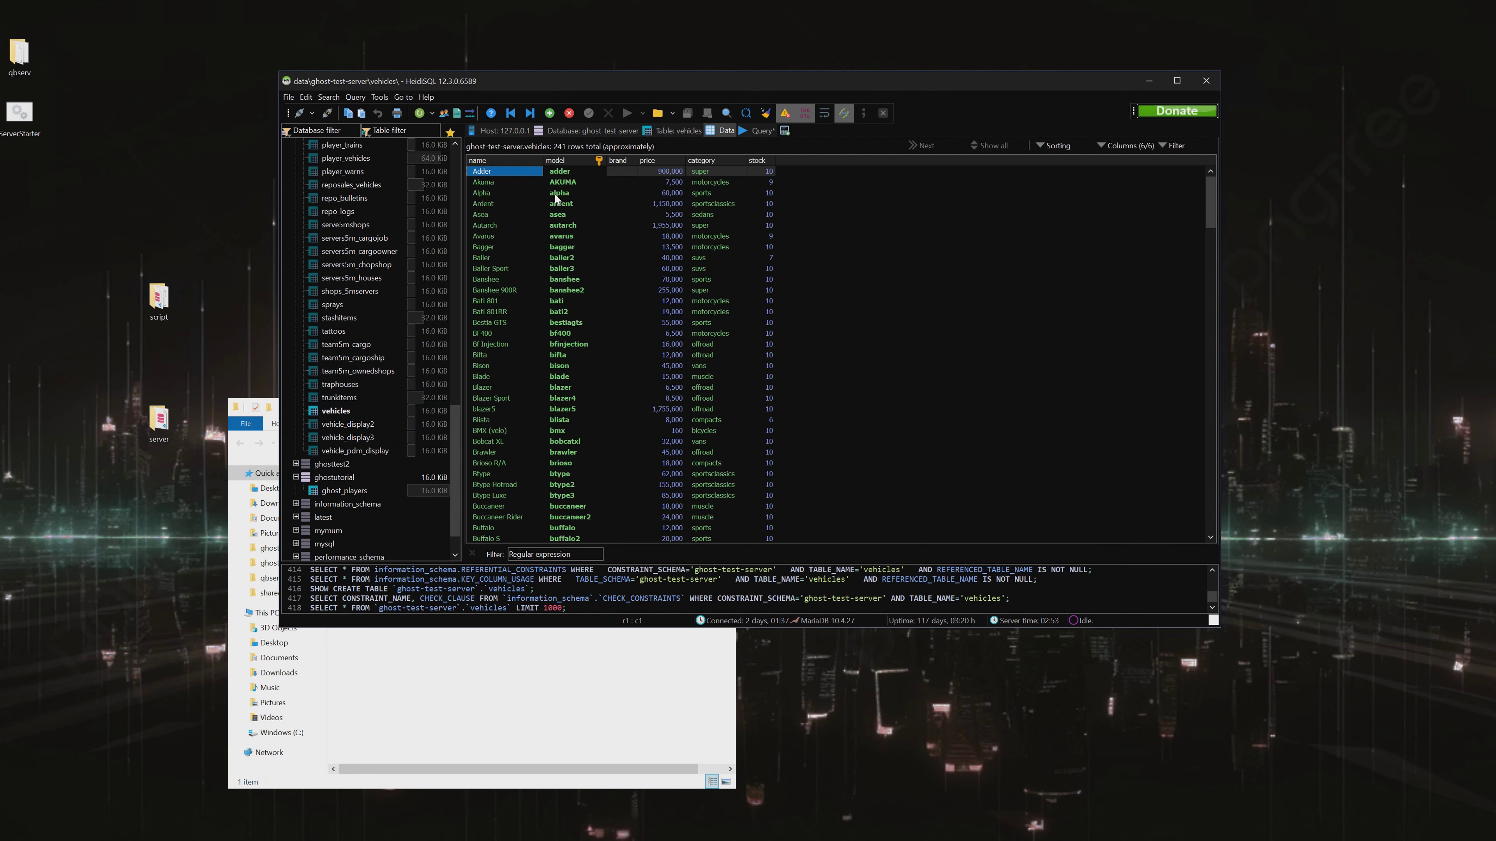
Collapse ghost-test-server and reopen the ghost_players table in ghostutorial.
scroll(330, 295, "up", 20)
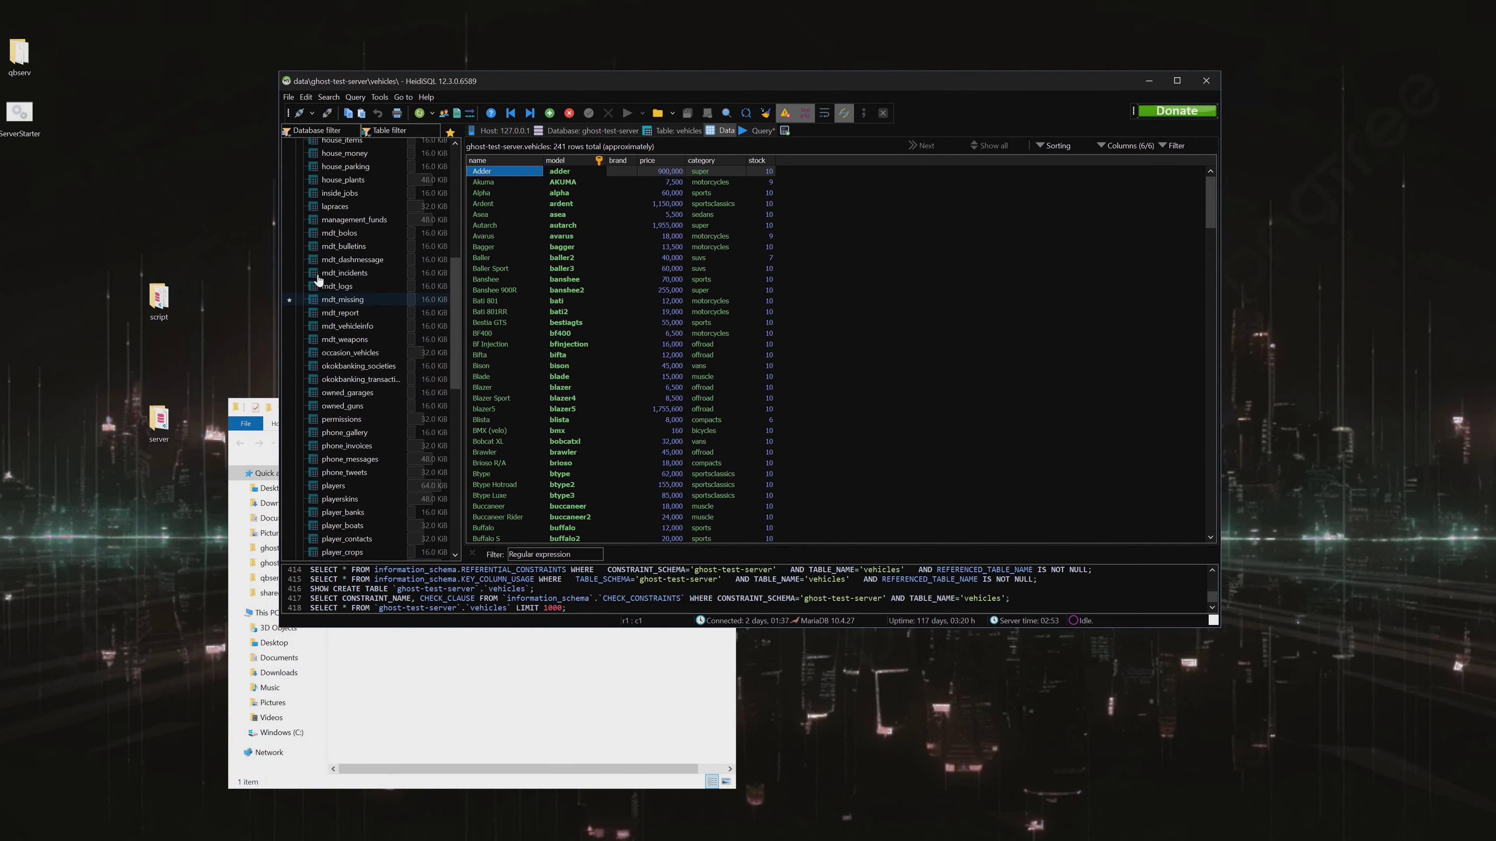
scroll(318, 302, "up", 1)
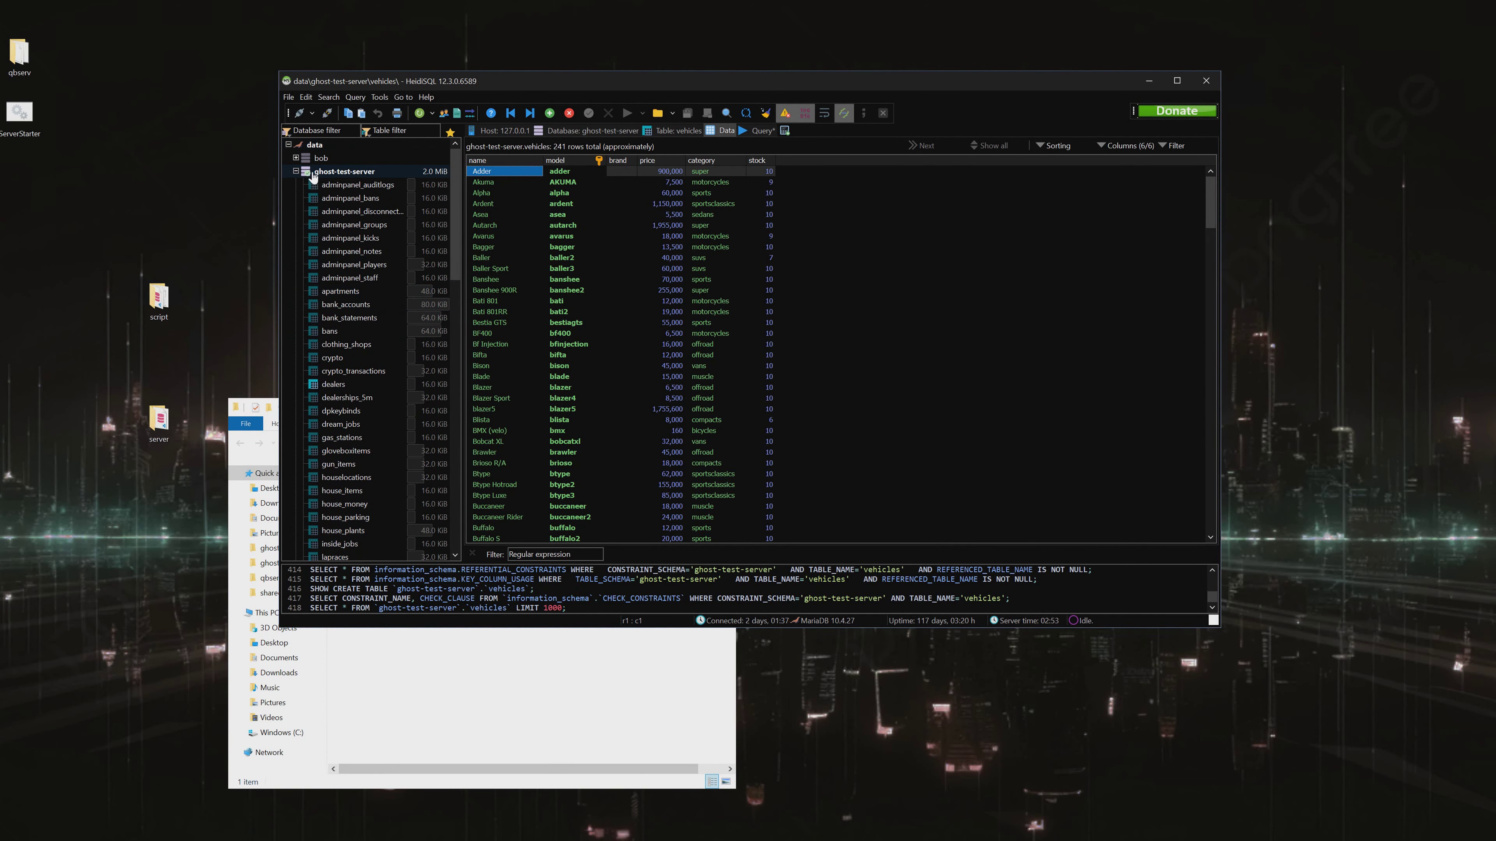
left_click(296, 171)
double_click(333, 198)
left_click(342, 211)
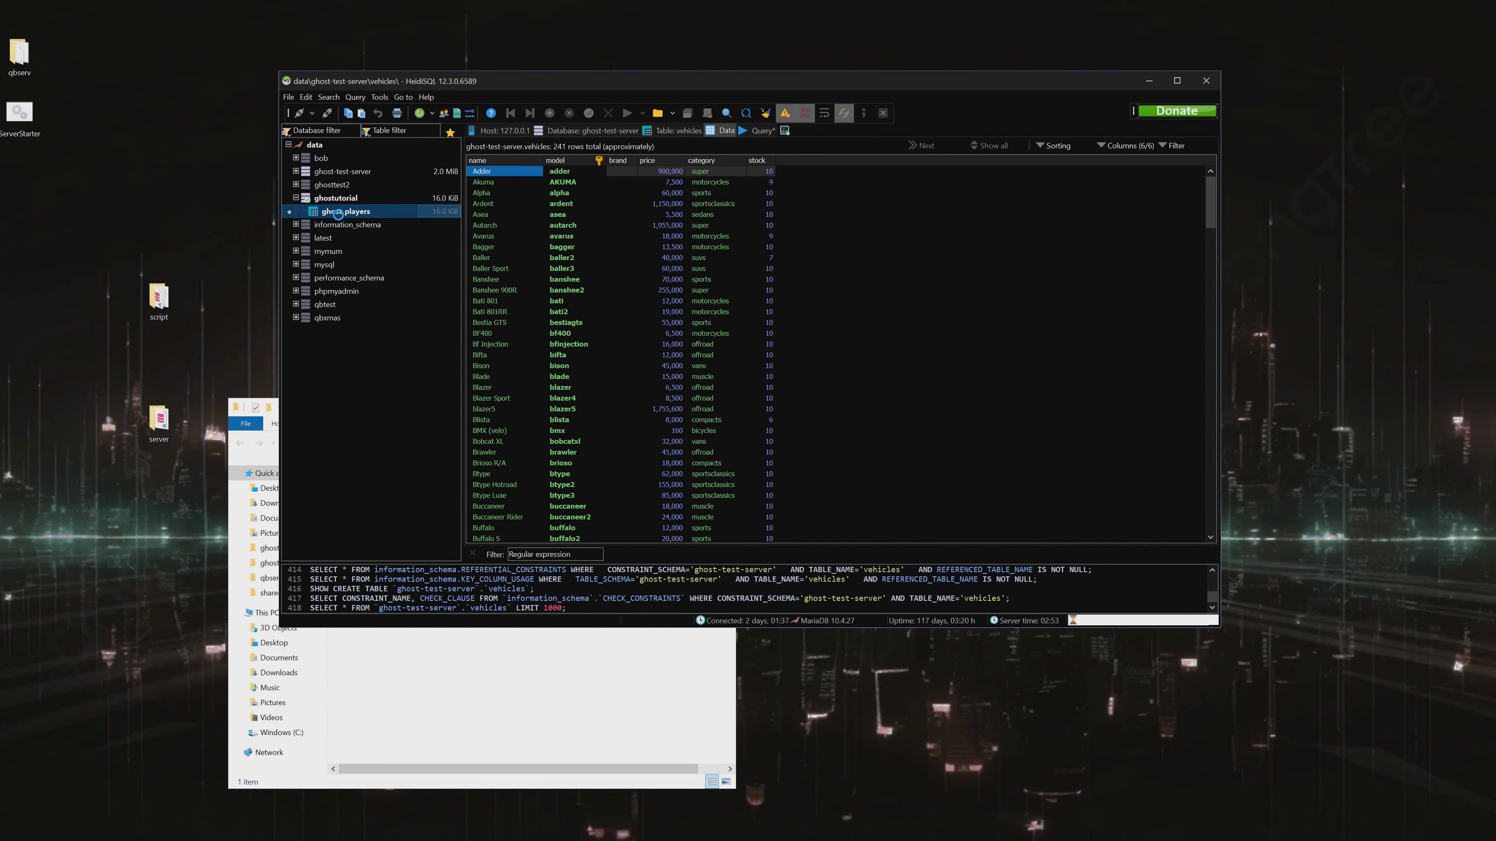